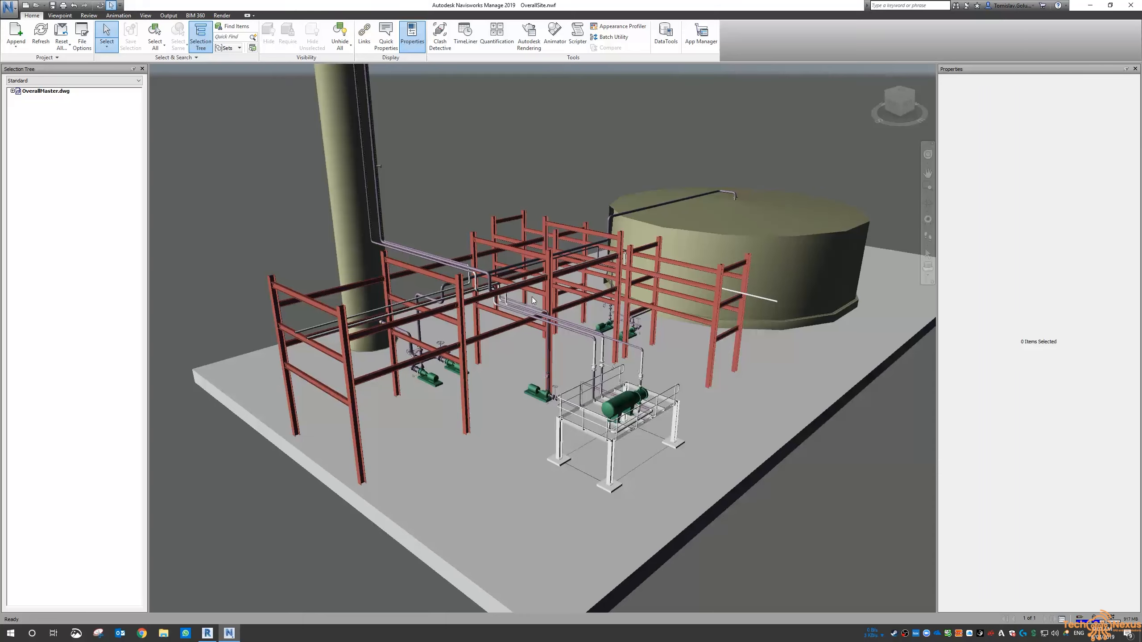
- Switch to Revit and link the 00-STR-0001.dwg drawing into the 0 - Mech floor plan, positioned origin to origin
{"action": "scroll", "coordinate": [483, 277], "scroll_direction": "up", "scroll_amount": 3}
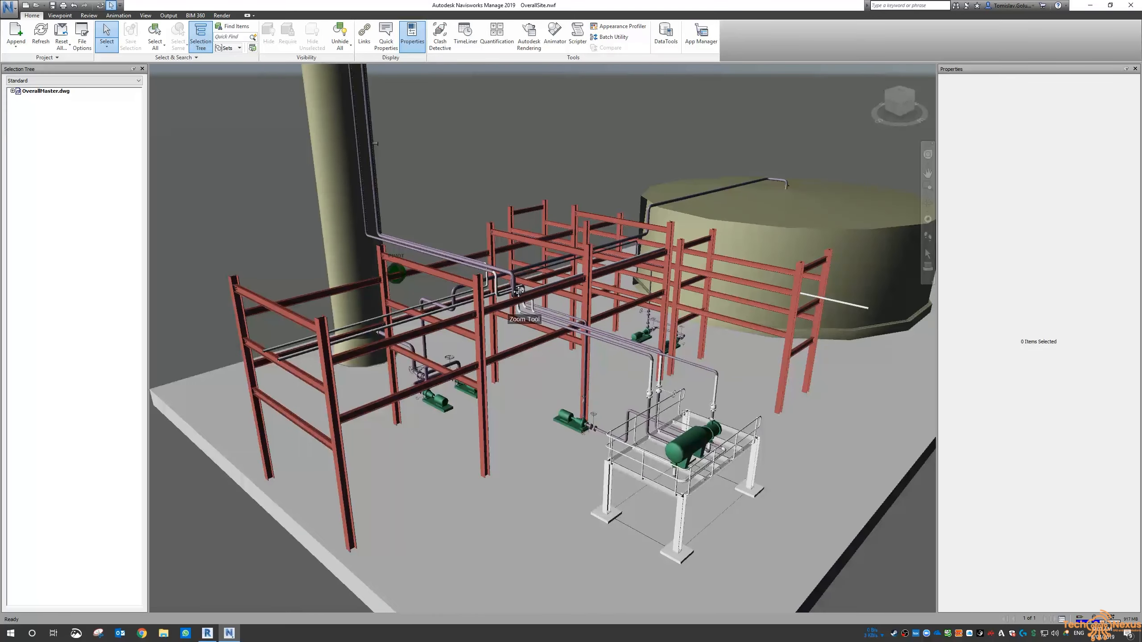
{"action": "left_click", "coordinate": [206, 632]}
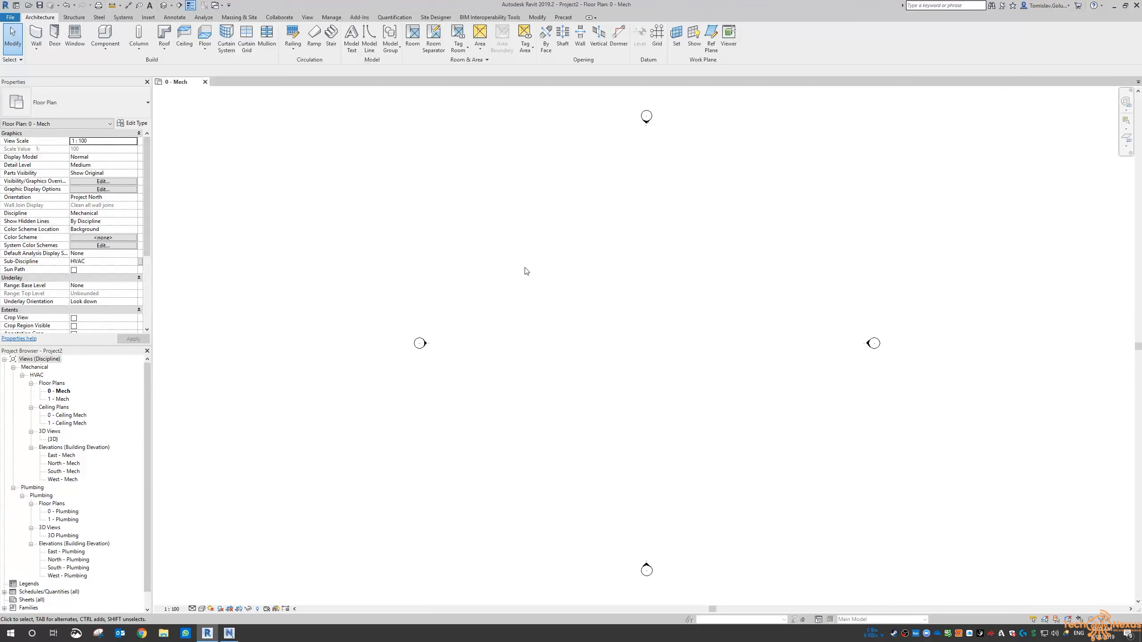
{"action": "scroll", "coordinate": [527, 271], "scroll_direction": "down", "scroll_amount": 1}
{"action": "scroll", "coordinate": [505, 342], "scroll_direction": "down", "scroll_amount": 1}
{"action": "middle_click_drag", "start_coordinate": [585, 309], "coordinate": [540, 311]}
{"action": "scroll", "coordinate": [540, 312], "scroll_direction": "up", "scroll_amount": 1}
{"action": "left_click", "coordinate": [150, 19]}
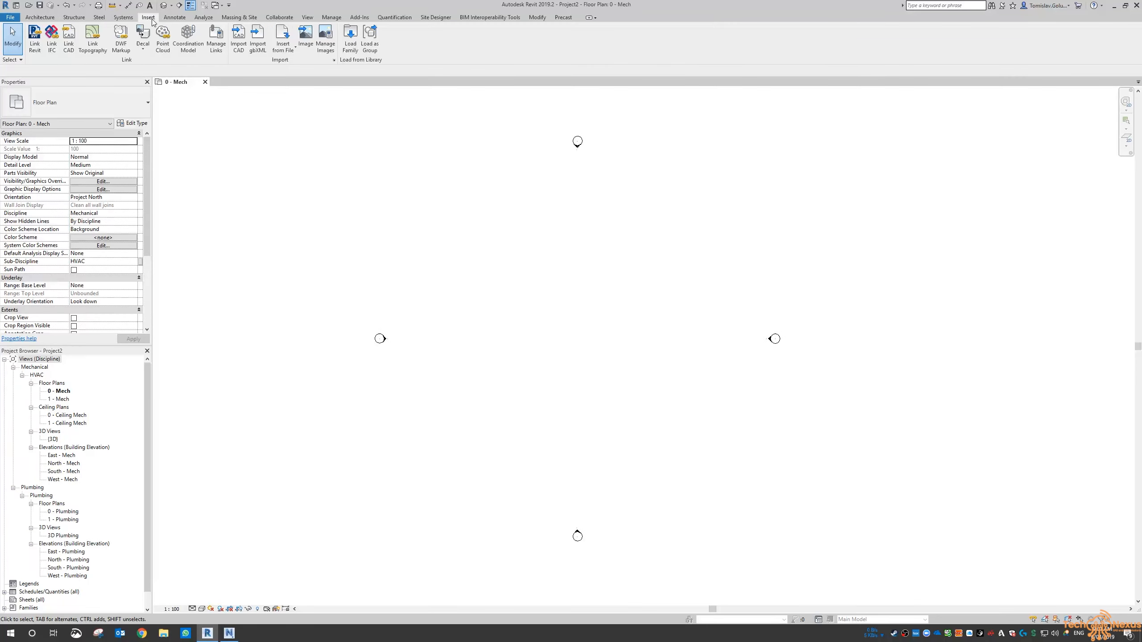
{"action": "left_click", "coordinate": [69, 40]}
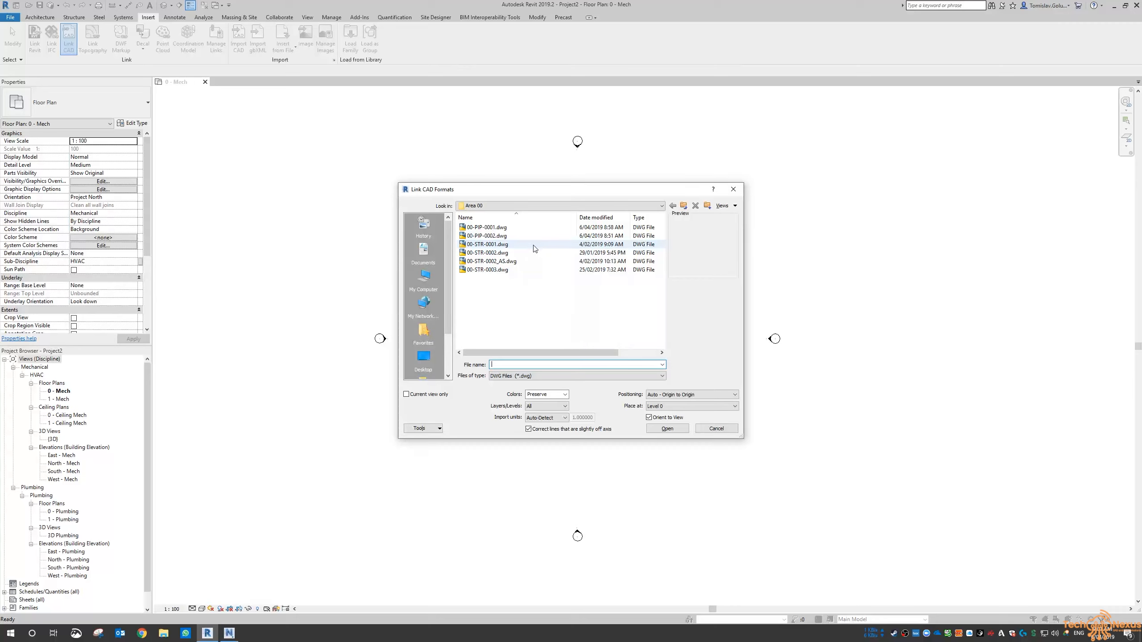
{"action": "left_click", "coordinate": [598, 245]}
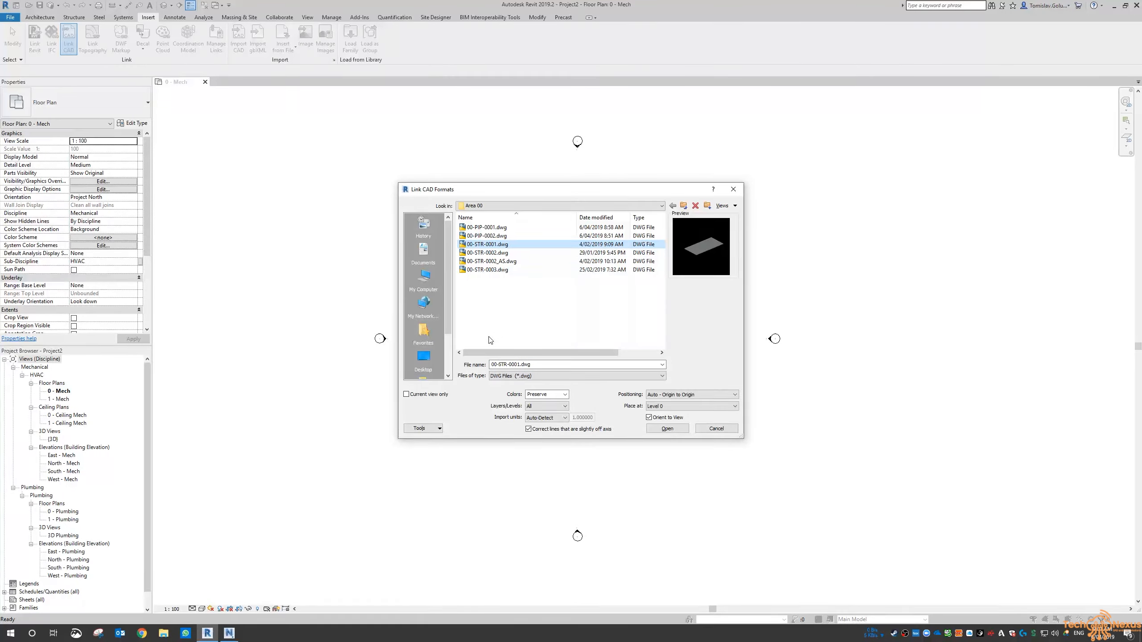
{"action": "left_click", "coordinate": [670, 428]}
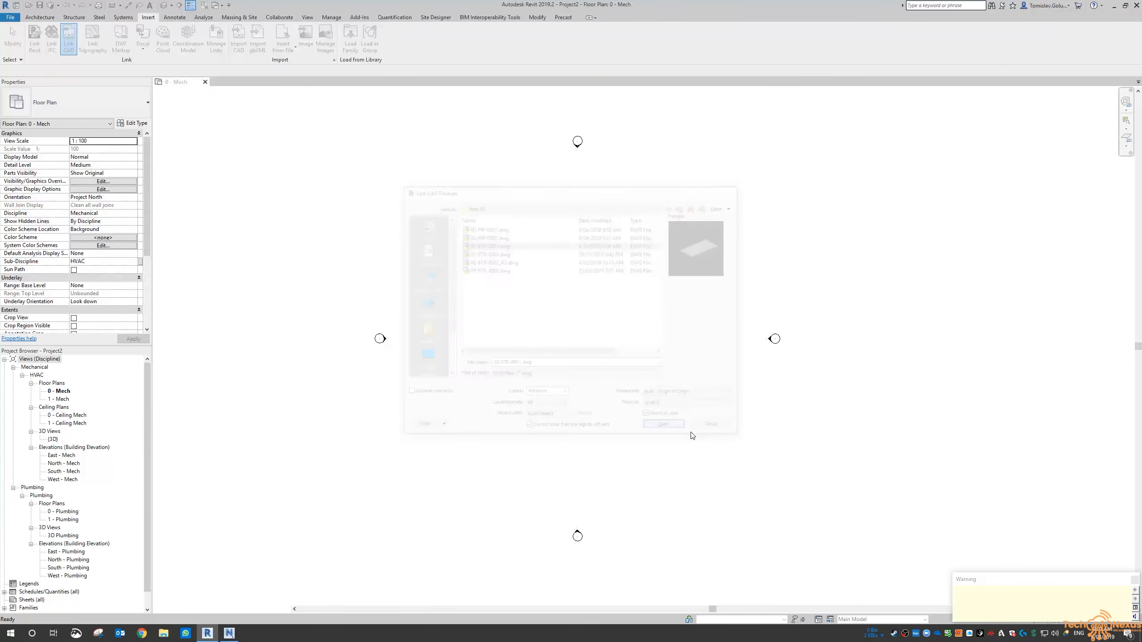
{"action": "left_click", "coordinate": [1135, 581]}
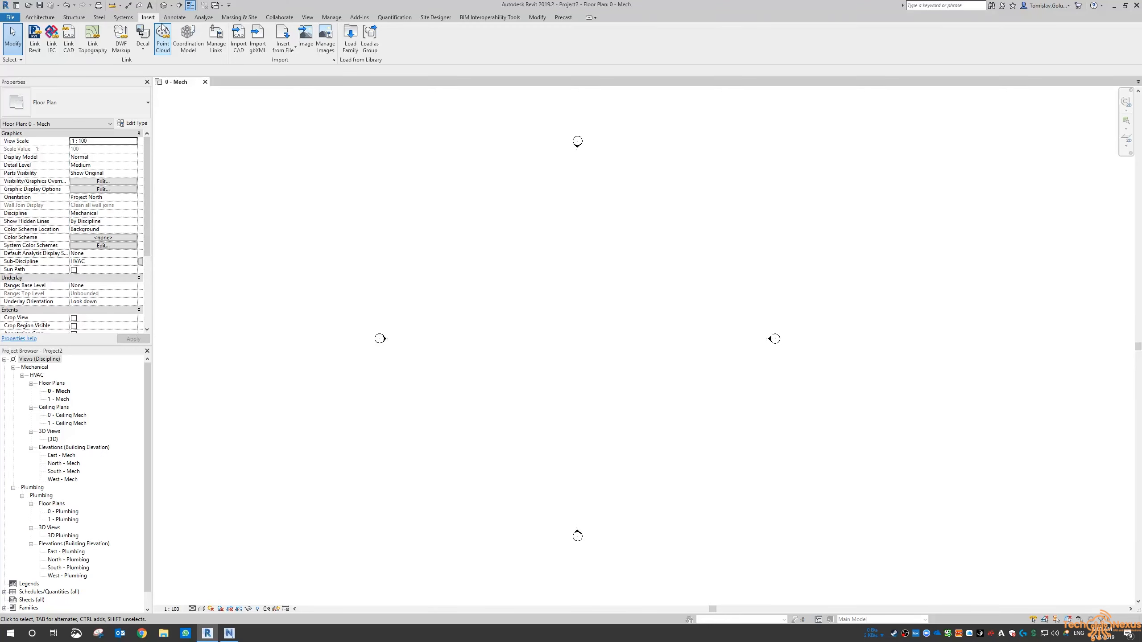
- Open the default 3D view, and switch to Navisworks to examine the complete overall site model
{"action": "left_click", "coordinate": [164, 5]}
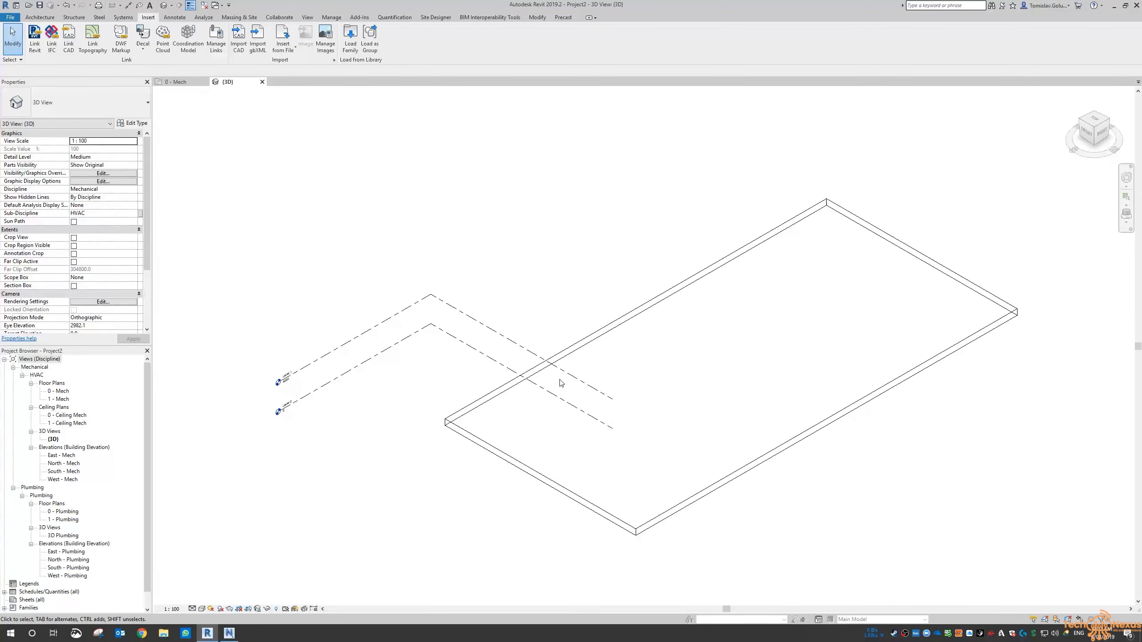
{"action": "left_click", "coordinate": [229, 633]}
{"action": "scroll", "coordinate": [434, 433], "scroll_direction": "down", "scroll_amount": 4}
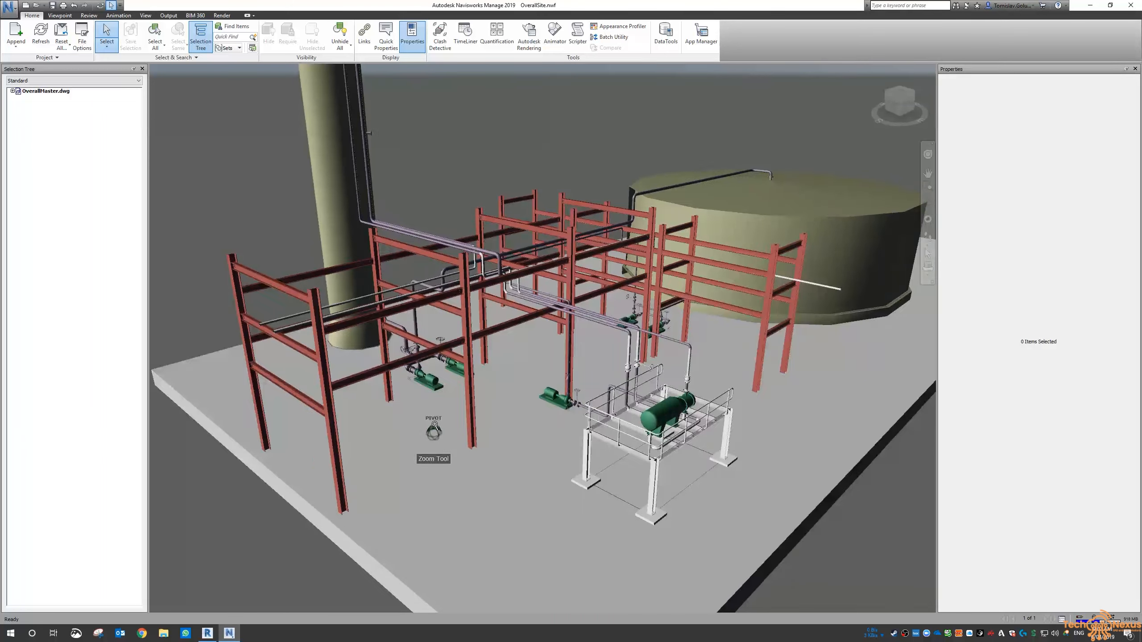
{"action": "middle_click_drag", "start_coordinate": [664, 394], "coordinate": [617, 390]}
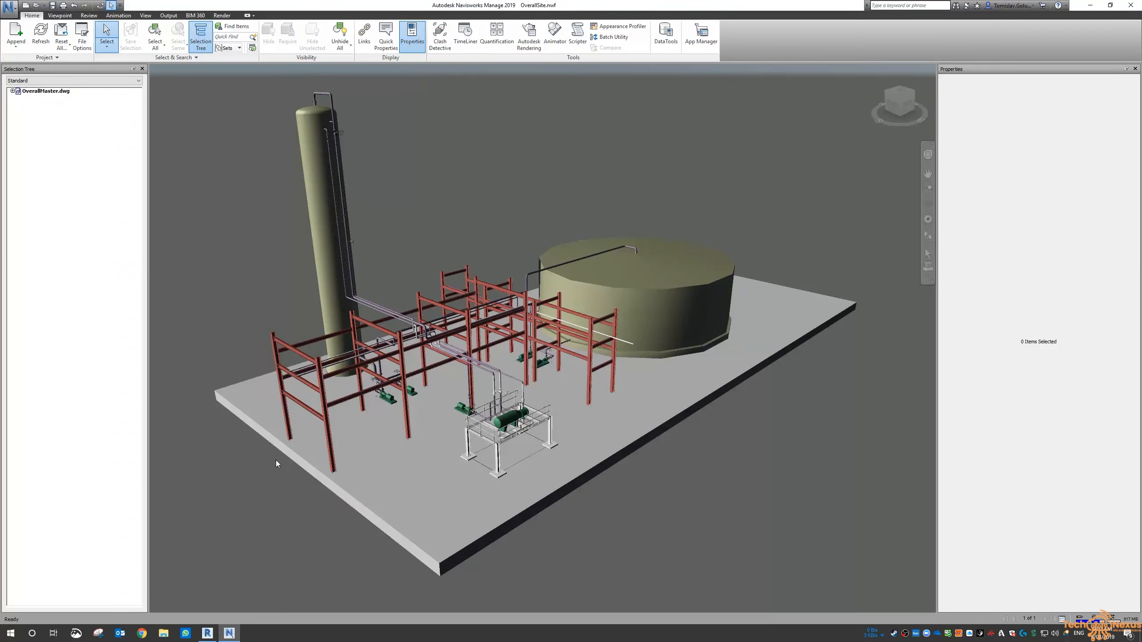
- Switch back to Revit and link the 00-STR-0002.dwg steel structure into the 3D view, origin to origin
{"action": "left_click", "coordinate": [207, 633]}
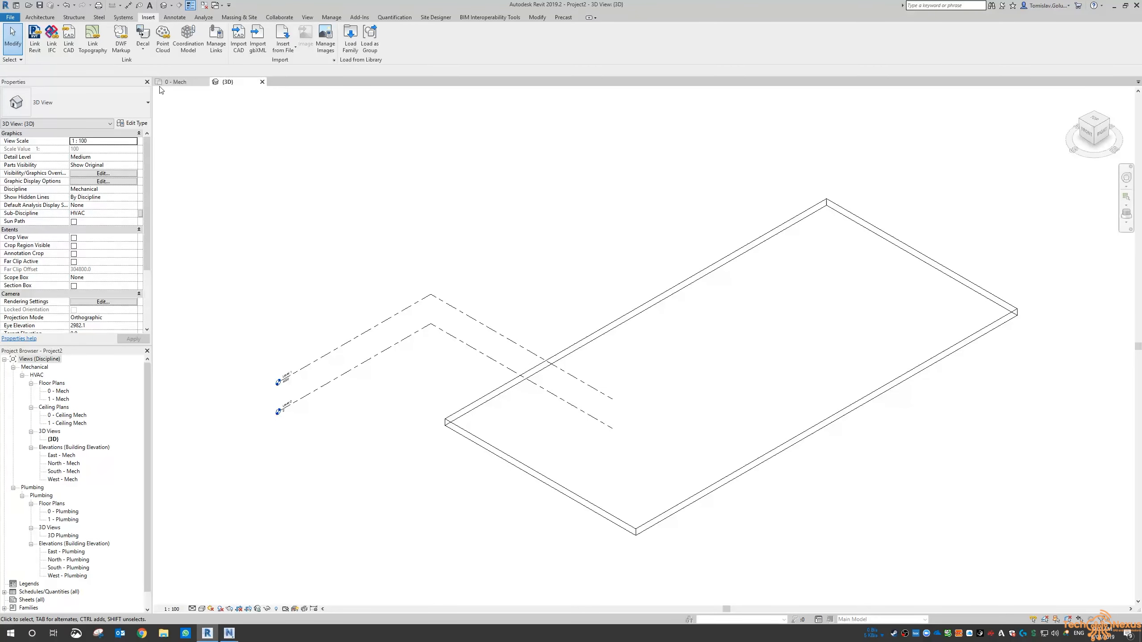
{"action": "left_click", "coordinate": [70, 42]}
{"action": "left_click", "coordinate": [495, 253]}
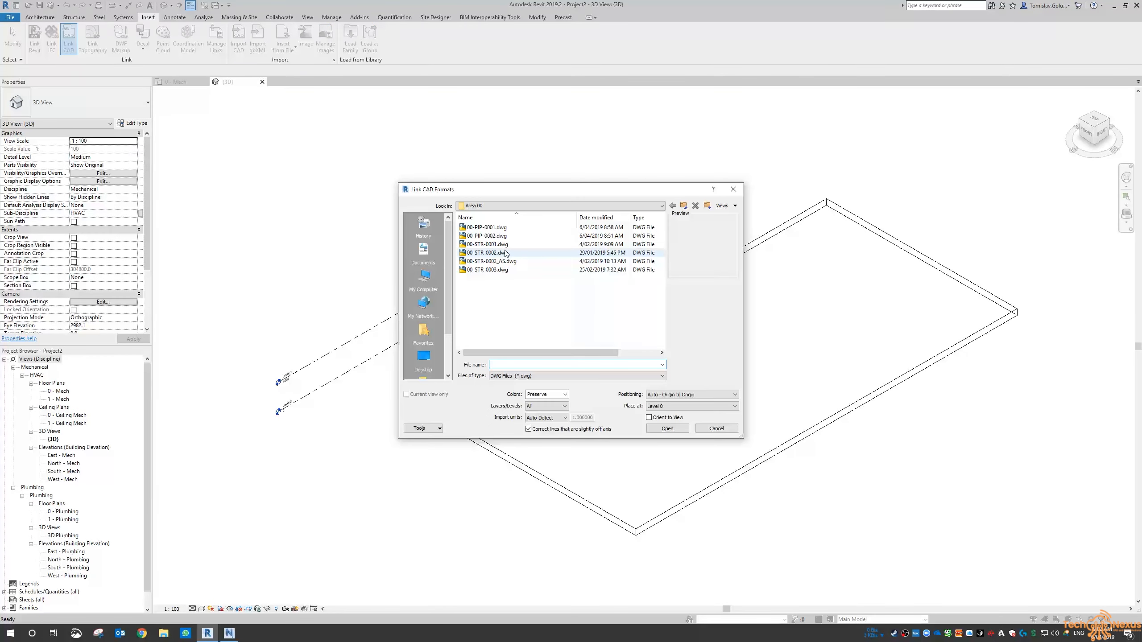
{"action": "left_click", "coordinate": [667, 428]}
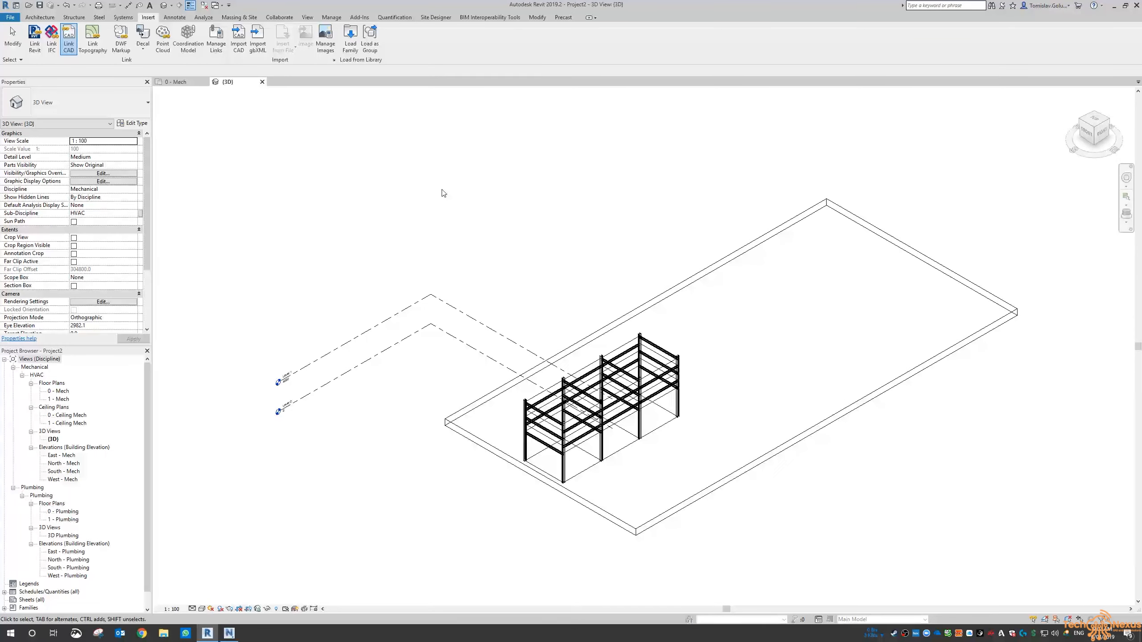
- Link the 00-STR-0003.dwg steel structure into the same project, origin to origin
{"action": "key", "text": "Return"}
{"action": "left_click", "coordinate": [488, 269]}
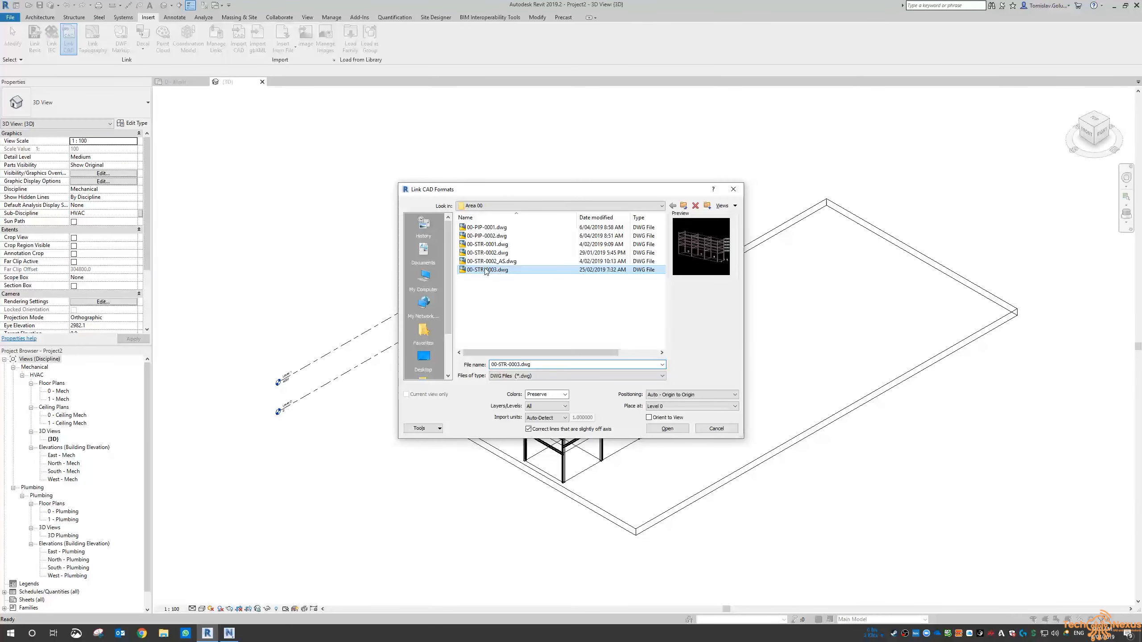
{"action": "left_click", "coordinate": [674, 431]}
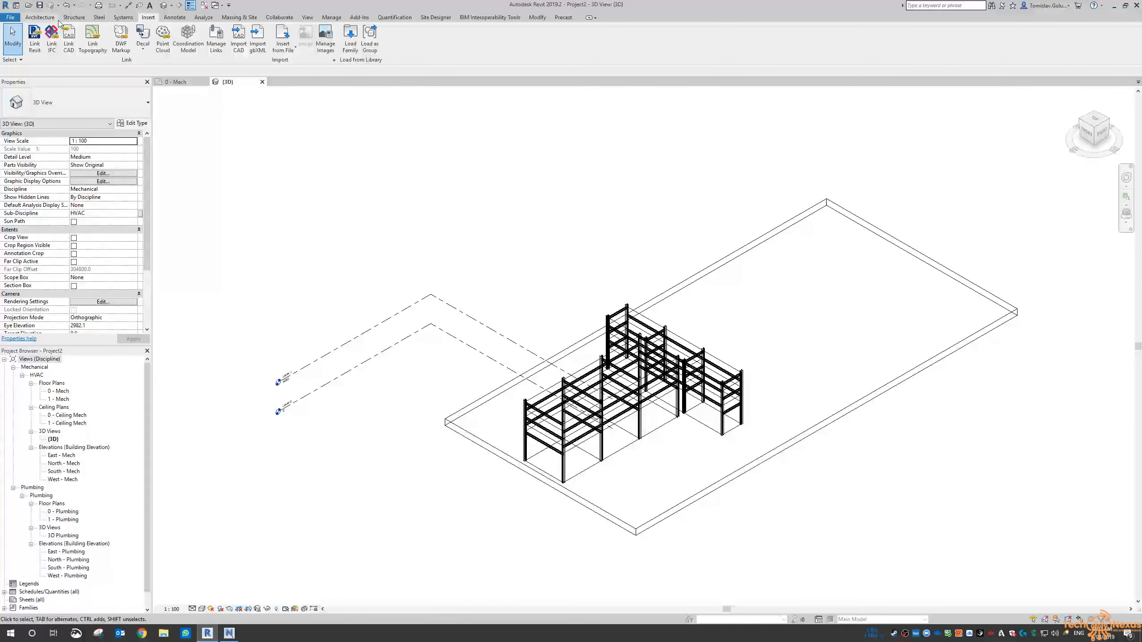
- Examine the Advance Steel Extension exchange options and view the linked steel frames from different angles in 3D
{"action": "left_click", "coordinate": [74, 17]}
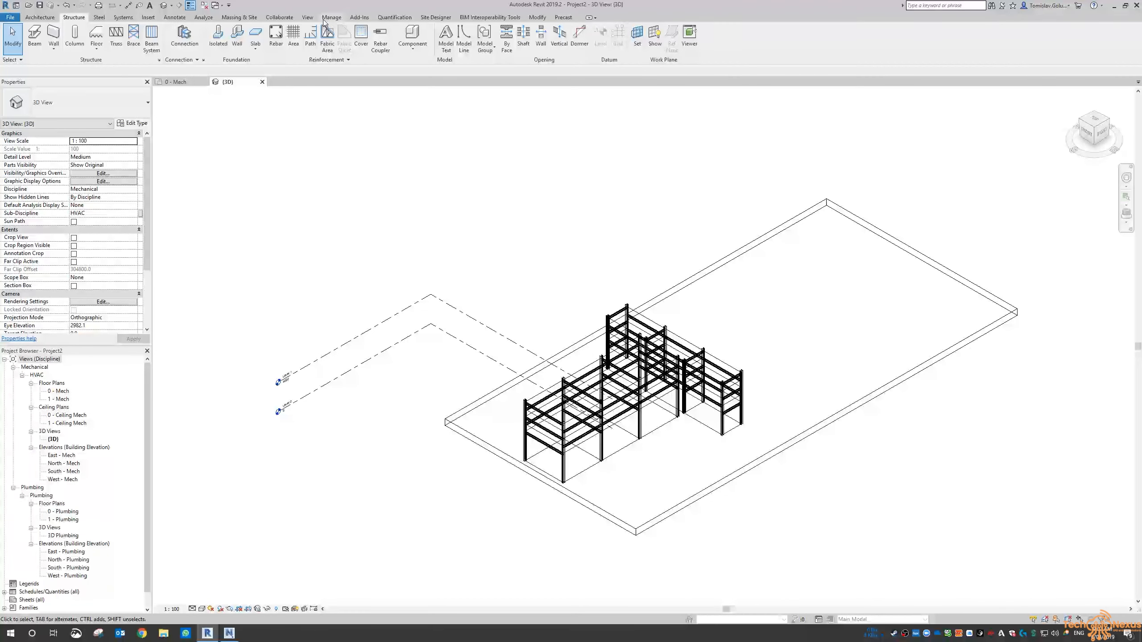
{"action": "left_click", "coordinate": [359, 17]}
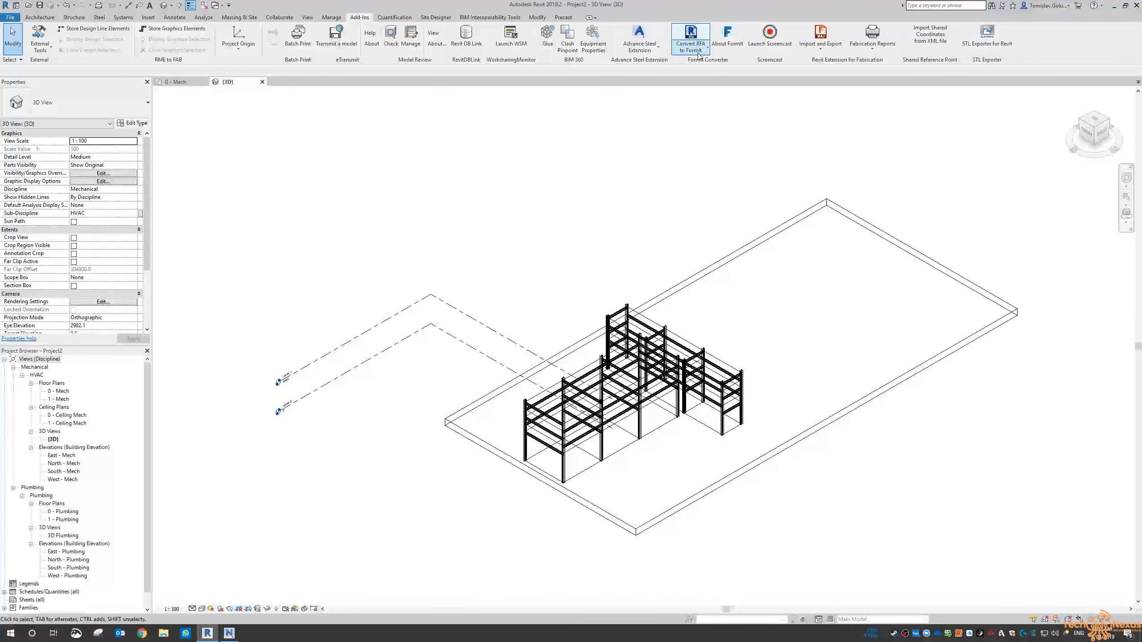
{"action": "left_click", "coordinate": [639, 41]}
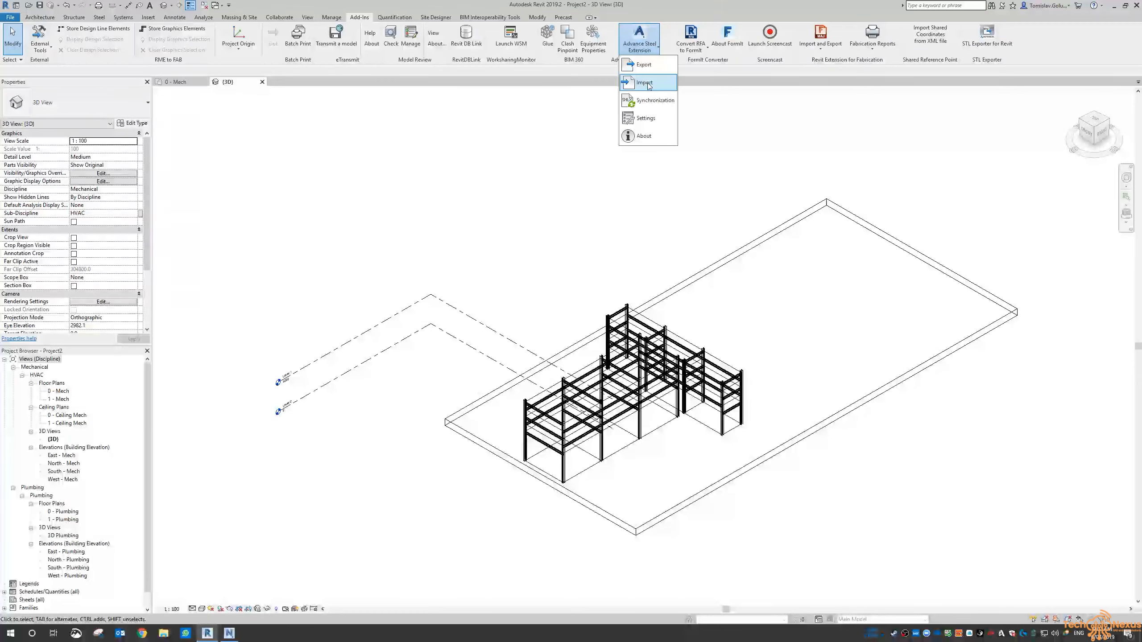
{"action": "left_click", "coordinate": [583, 224]}
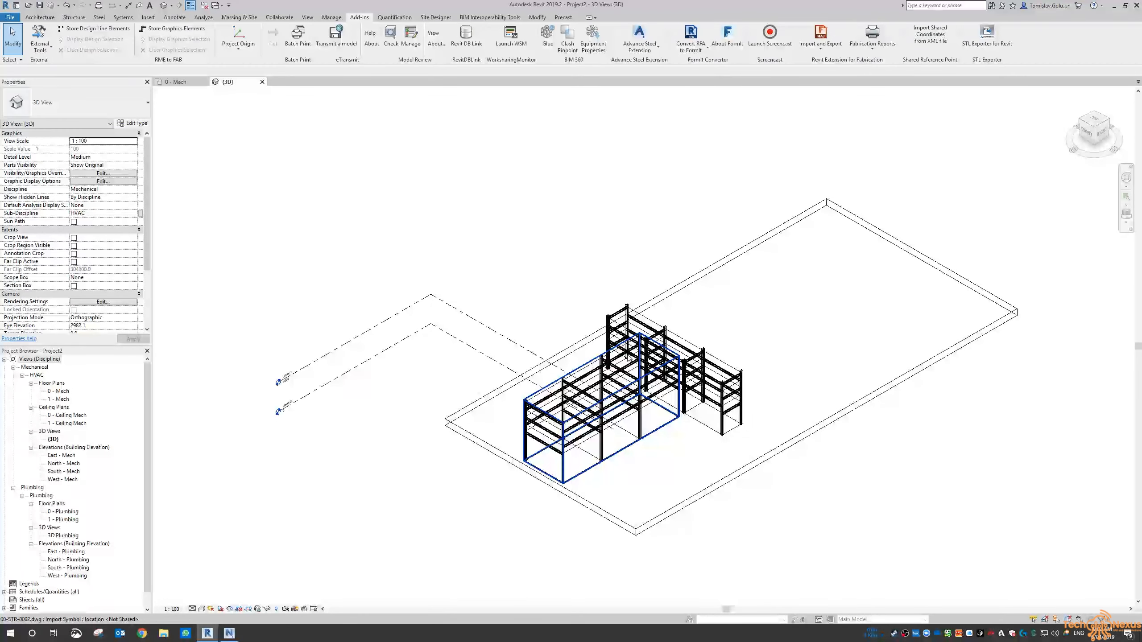
{"action": "middle_click_drag", "start_coordinate": [765, 475], "coordinate": [720, 467]}
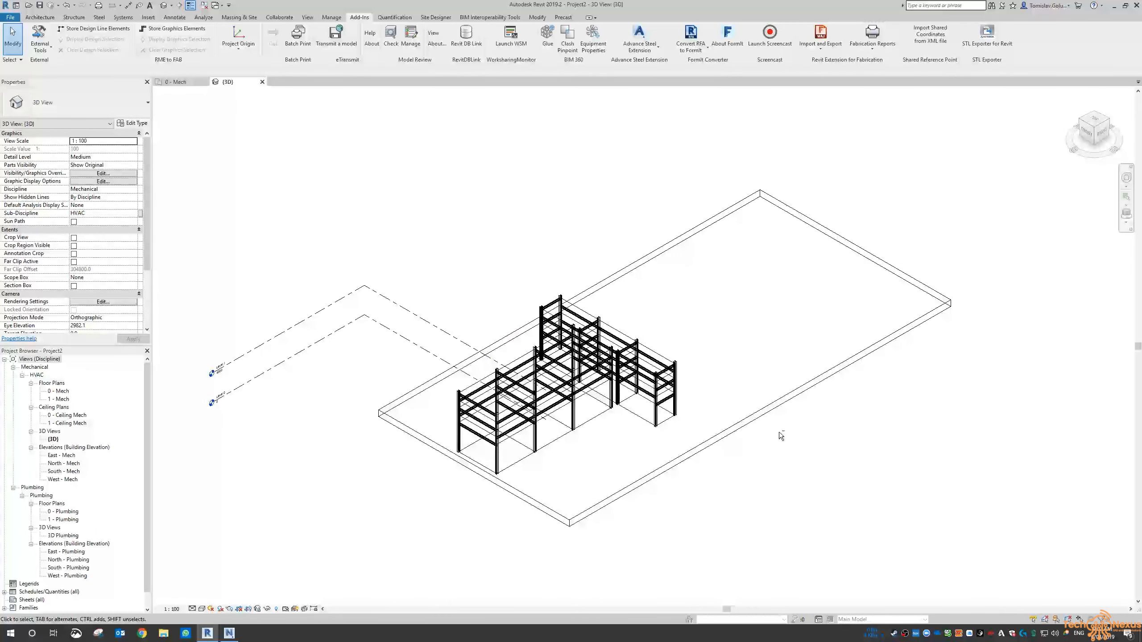
{"action": "middle_click_drag", "start_coordinate": [779, 431], "coordinate": [760, 415], "text": "shift"}
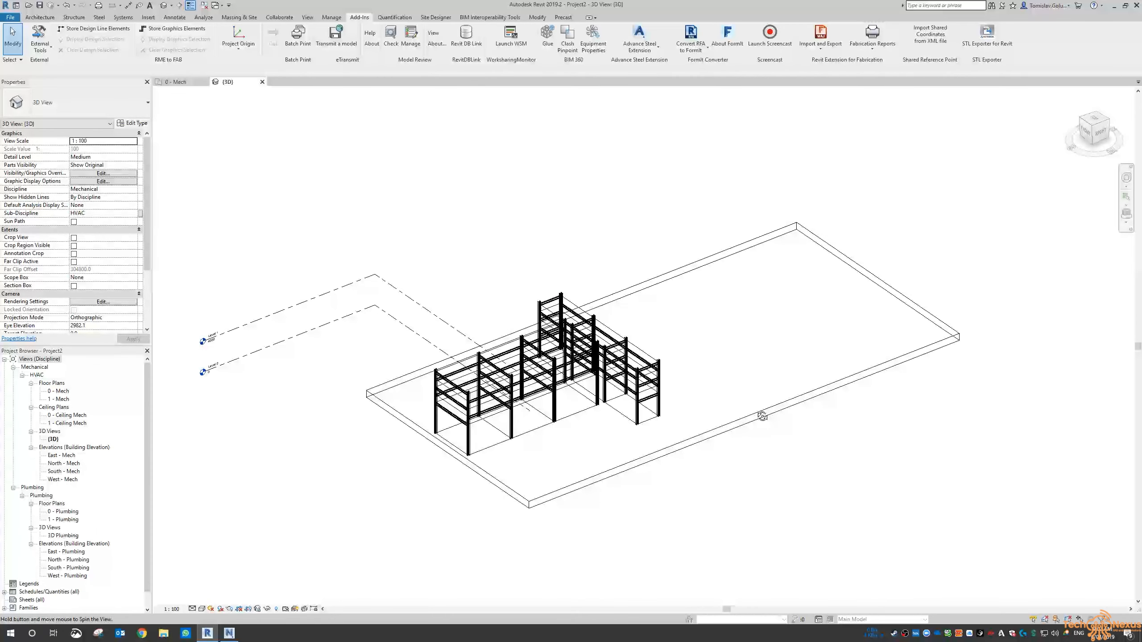
{"action": "left_click", "coordinate": [140, 18]}
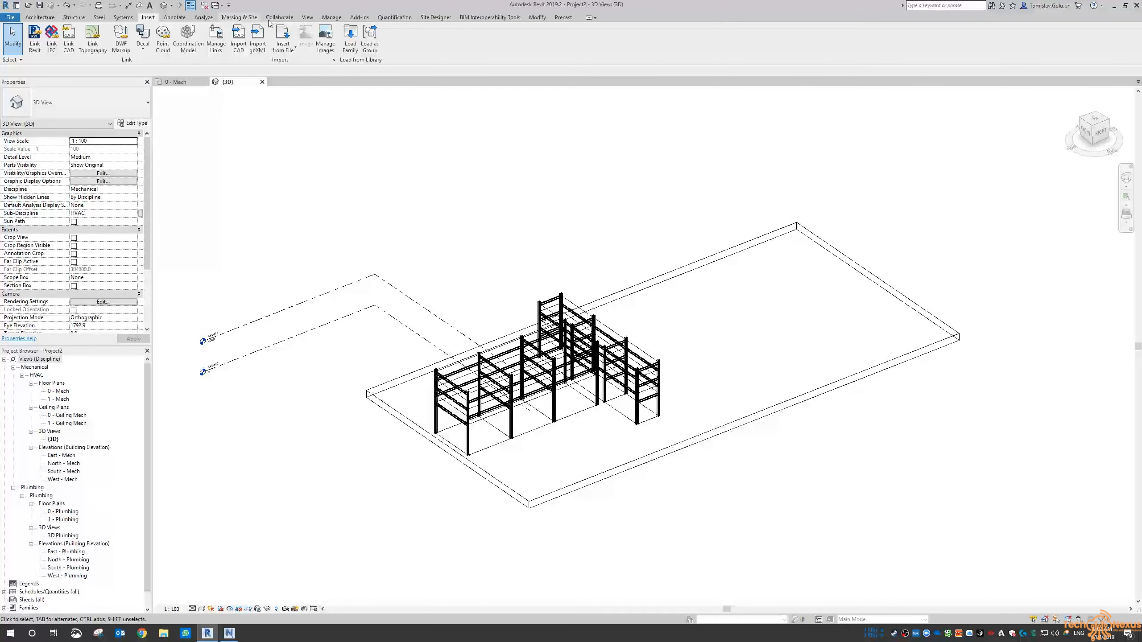
{"action": "left_click", "coordinate": [352, 18]}
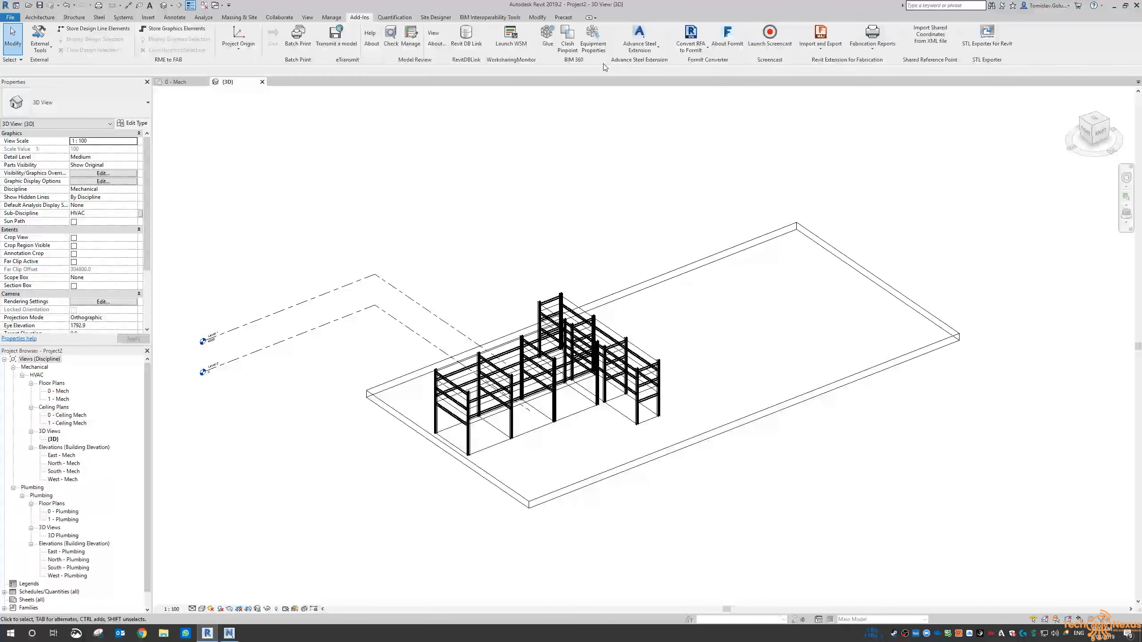
{"action": "left_click", "coordinate": [638, 40]}
{"action": "left_click", "coordinate": [543, 175]}
{"action": "middle_click_drag", "start_coordinate": [554, 264], "coordinate": [571, 299], "text": "shift"}
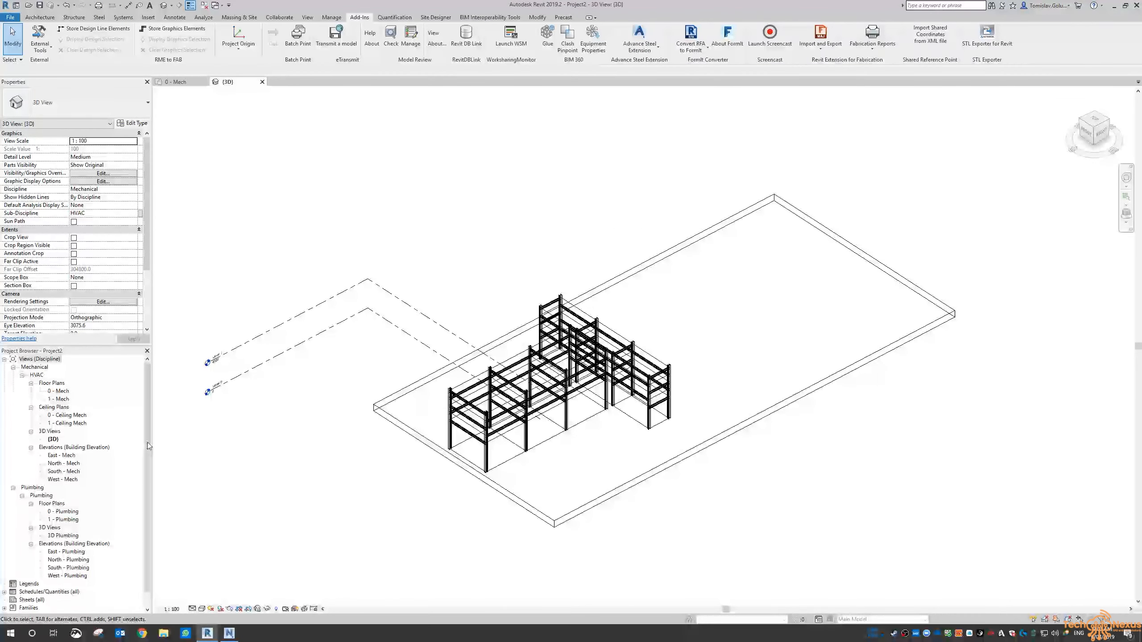
- Open the East - Plumbing elevation and extend Level 0 and Level 1 past the far end of the slab
{"action": "left_click", "coordinate": [63, 552]}
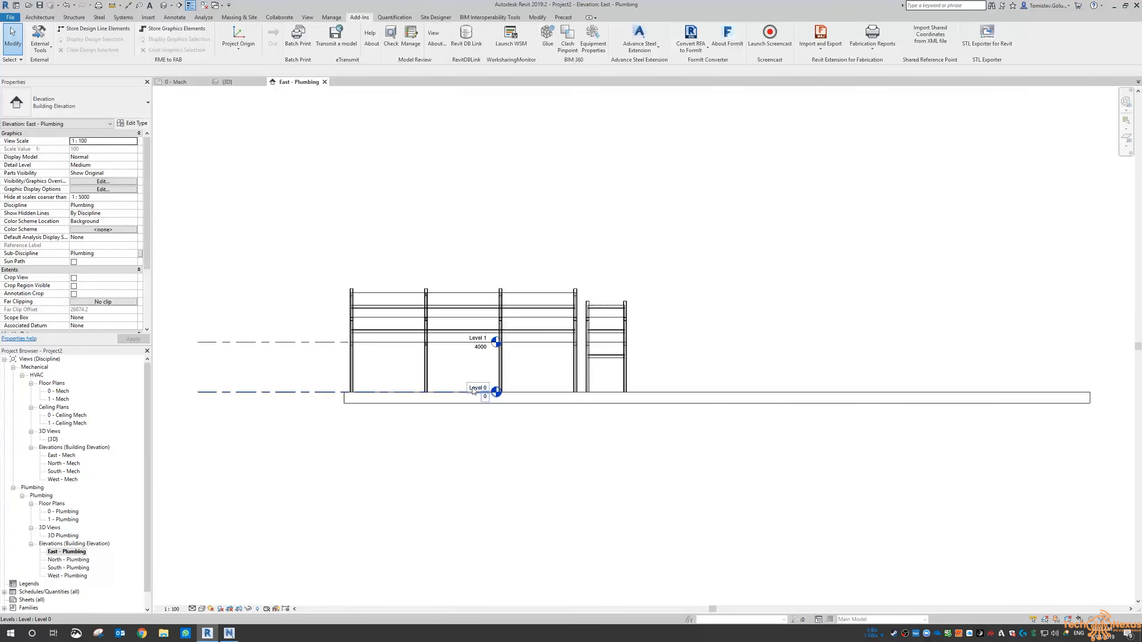
{"action": "left_click", "coordinate": [292, 392]}
{"action": "scroll", "coordinate": [288, 415], "scroll_direction": "down", "scroll_amount": 2}
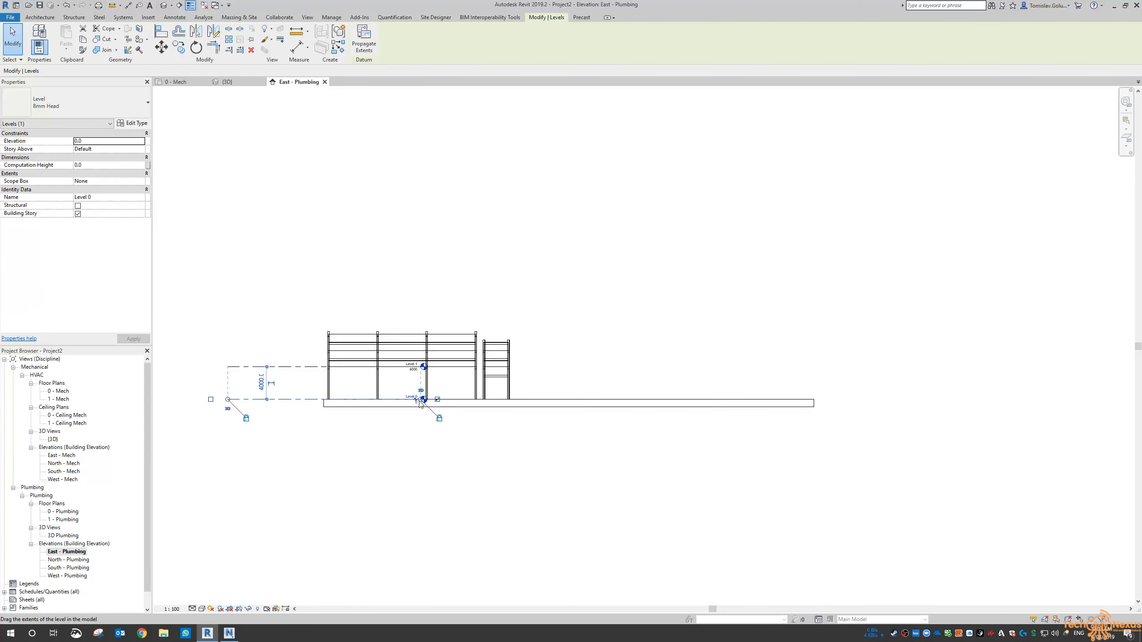
{"action": "left_click_drag", "start_coordinate": [420, 399], "coordinate": [588, 399]}
{"action": "left_click_drag", "start_coordinate": [667, 400], "coordinate": [861, 400]}
{"action": "left_click", "coordinate": [777, 482]}
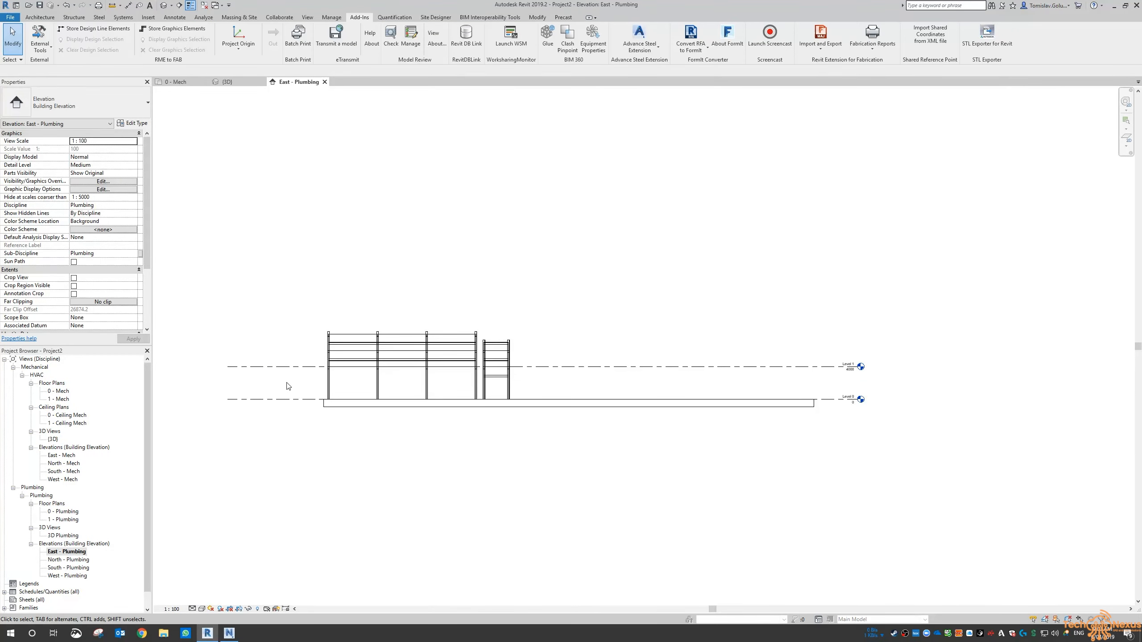
- Draw a new level above Level 1 at elevation 6000, with its ends aligned to the existing levels
{"action": "scroll", "coordinate": [313, 375], "scroll_direction": "up", "scroll_amount": 5}
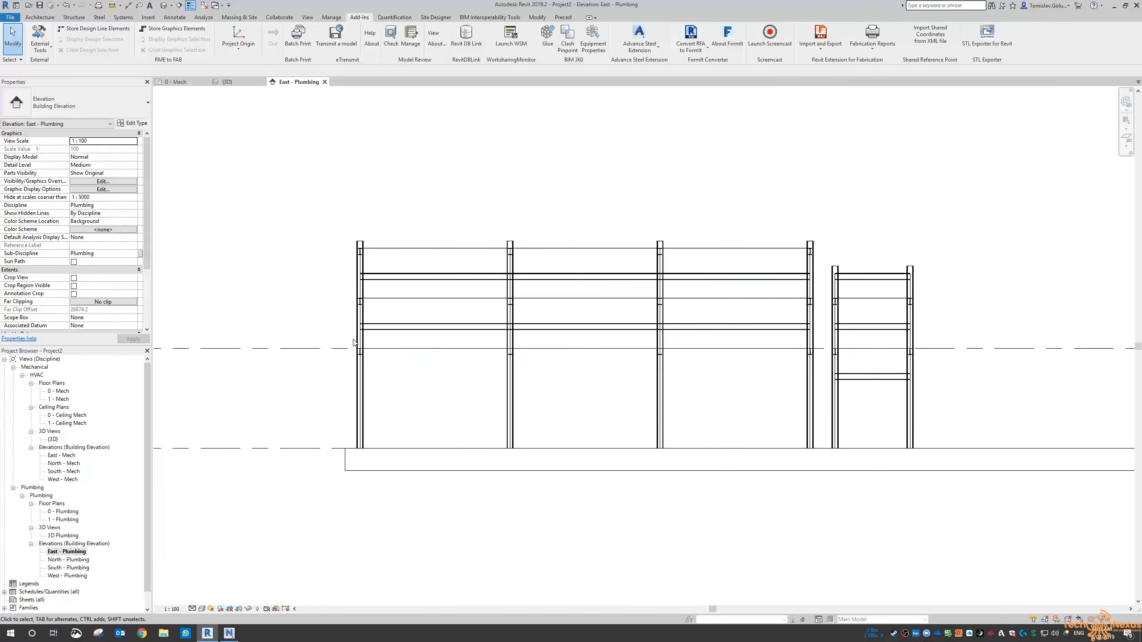
{"action": "scroll", "coordinate": [339, 350], "scroll_direction": "down", "scroll_amount": 2}
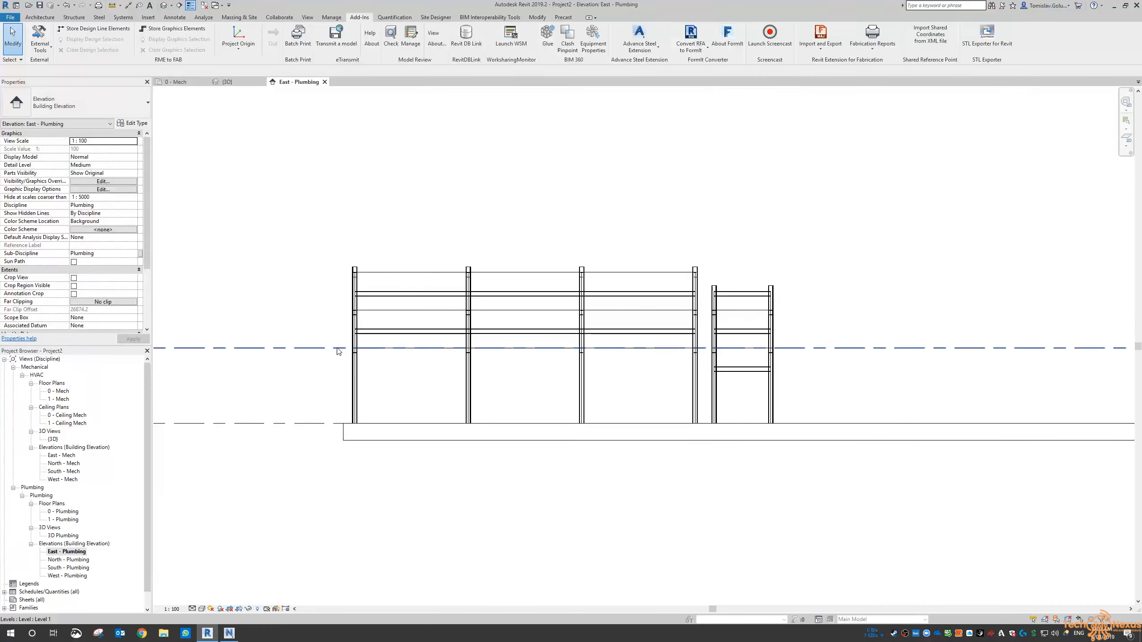
{"action": "scroll", "coordinate": [355, 367], "scroll_direction": "up", "scroll_amount": 6}
{"action": "scroll", "coordinate": [355, 373], "scroll_direction": "down", "scroll_amount": 8}
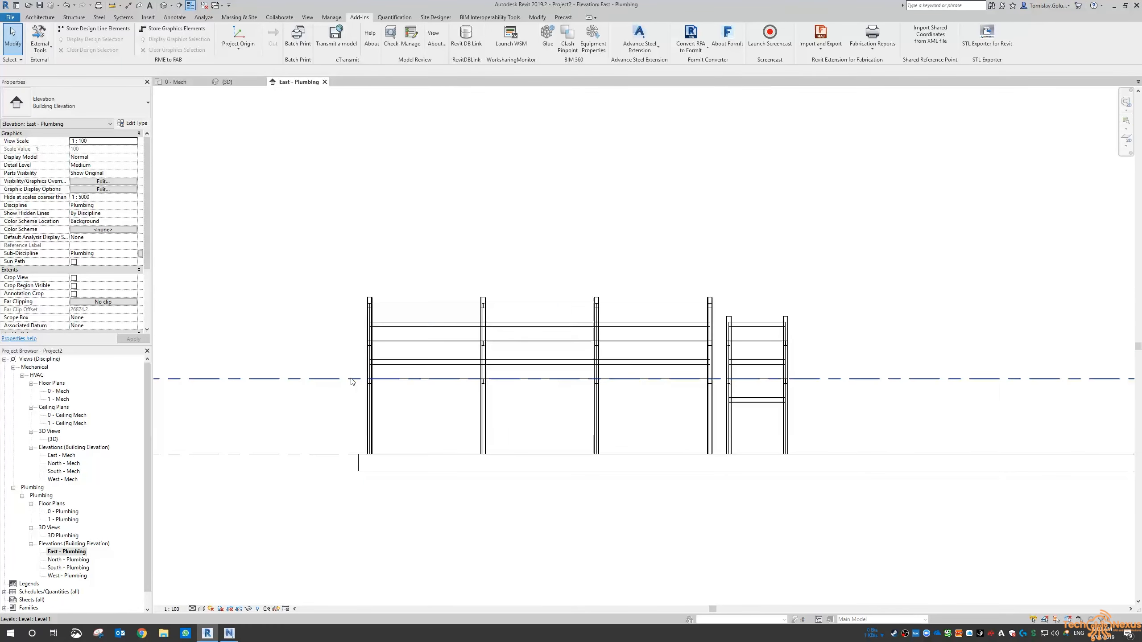
{"action": "middle_click_drag", "start_coordinate": [523, 304], "coordinate": [496, 303]}
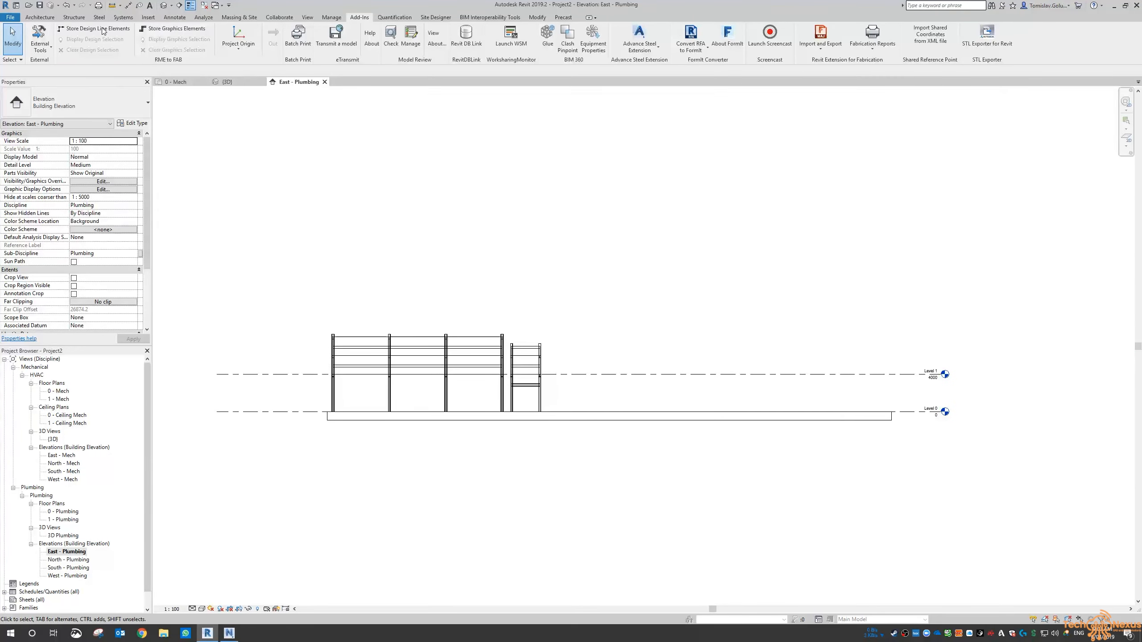
{"action": "left_click", "coordinate": [39, 17]}
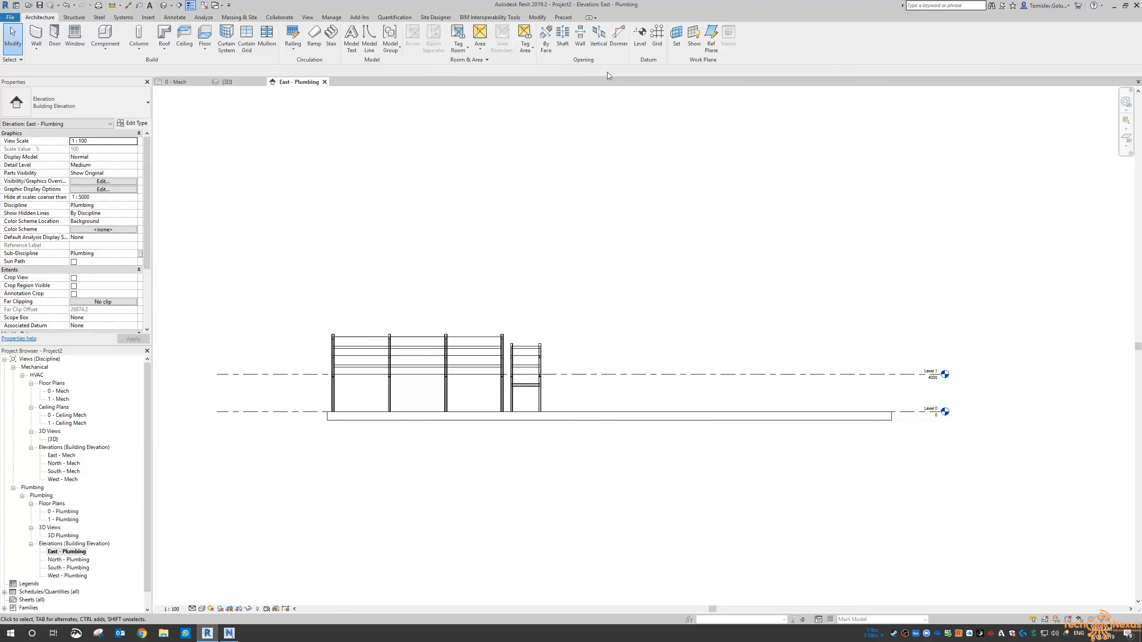
{"action": "left_click", "coordinate": [642, 37]}
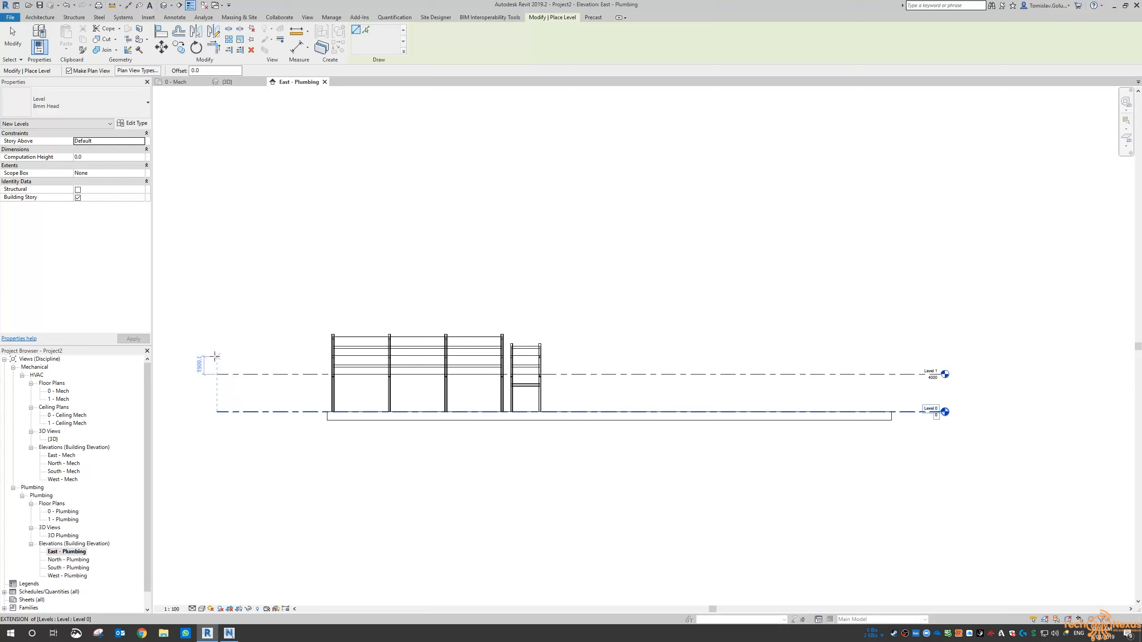
{"action": "left_click", "coordinate": [216, 356]}
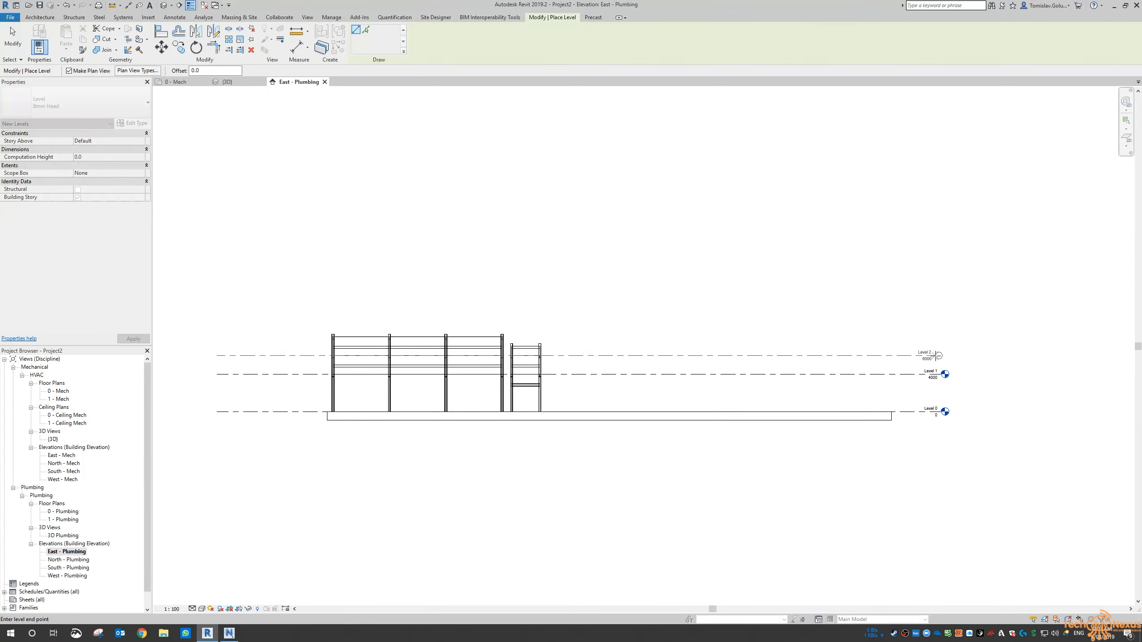
{"action": "left_click", "coordinate": [996, 380]}
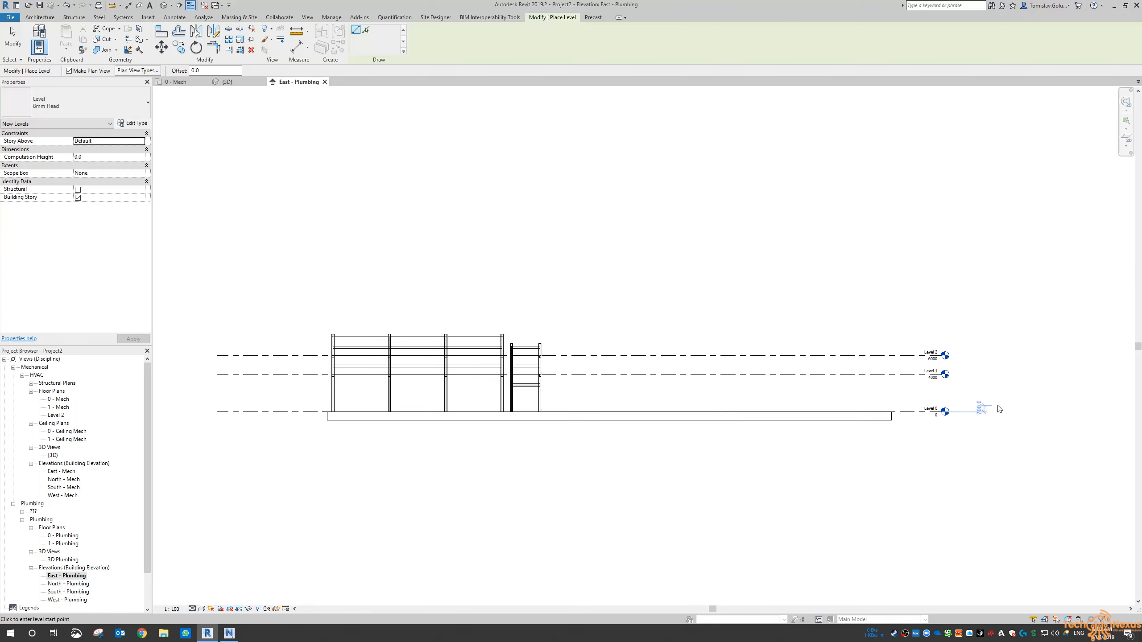
- Draw a new level at elevation 5000, midway between Level 1 and Level 2, starting in line with the existing levels
{"action": "key", "text": "Escape"}
{"action": "key", "text": "Escape"}
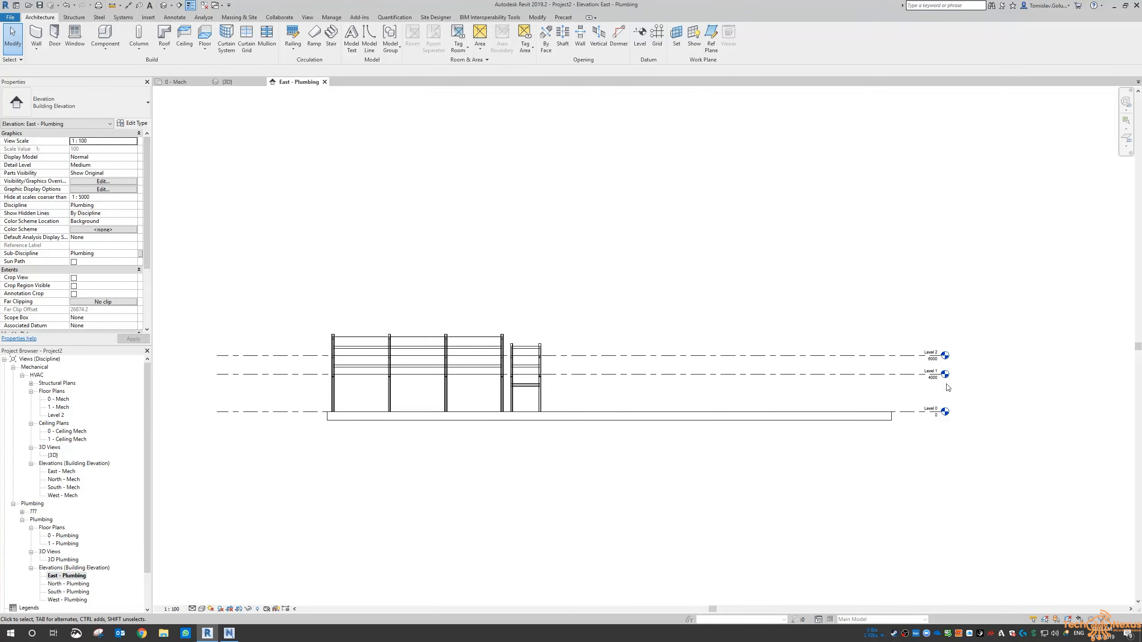
{"action": "scroll", "coordinate": [305, 366], "scroll_direction": "up", "scroll_amount": 3}
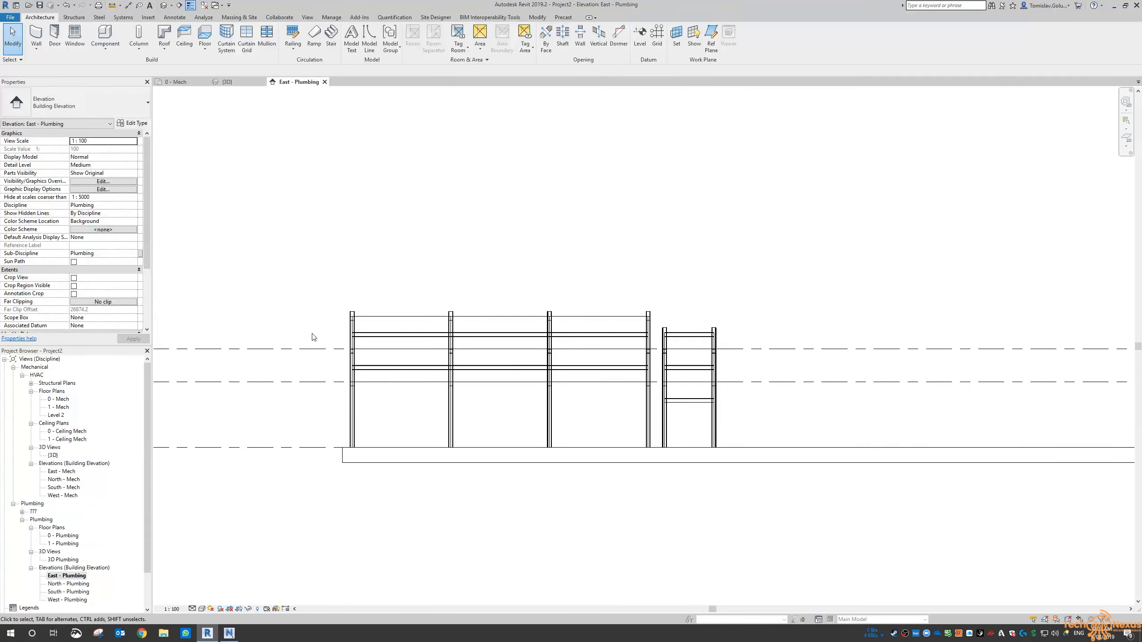
{"action": "scroll", "coordinate": [311, 333], "scroll_direction": "down", "scroll_amount": 3}
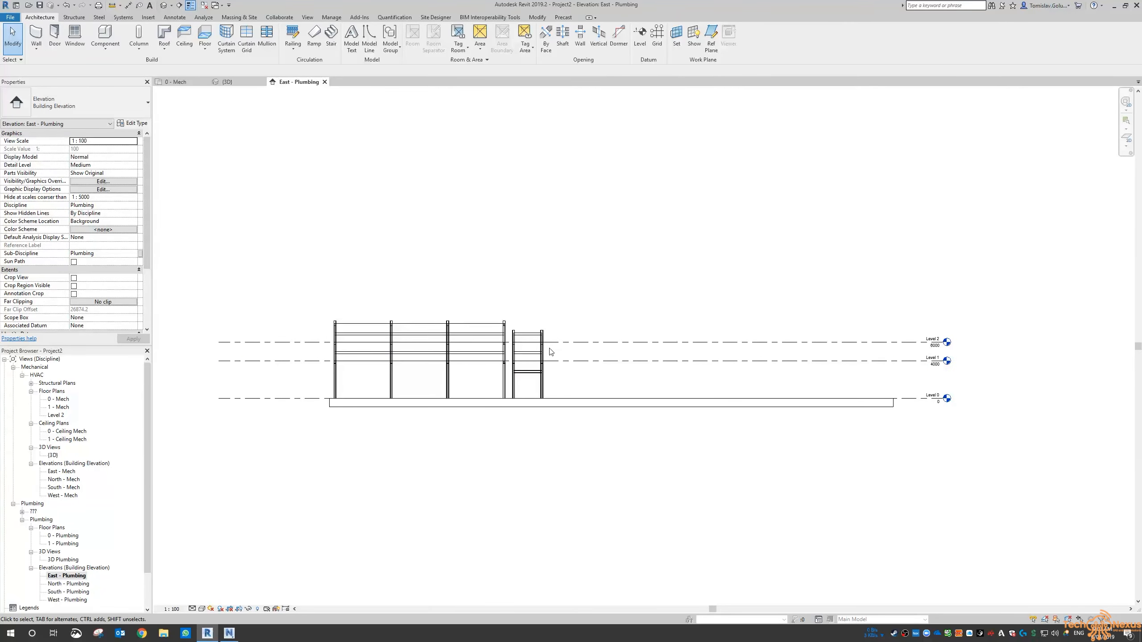
{"action": "left_click", "coordinate": [639, 35]}
{"action": "scroll", "coordinate": [532, 331], "scroll_direction": "up", "scroll_amount": 2}
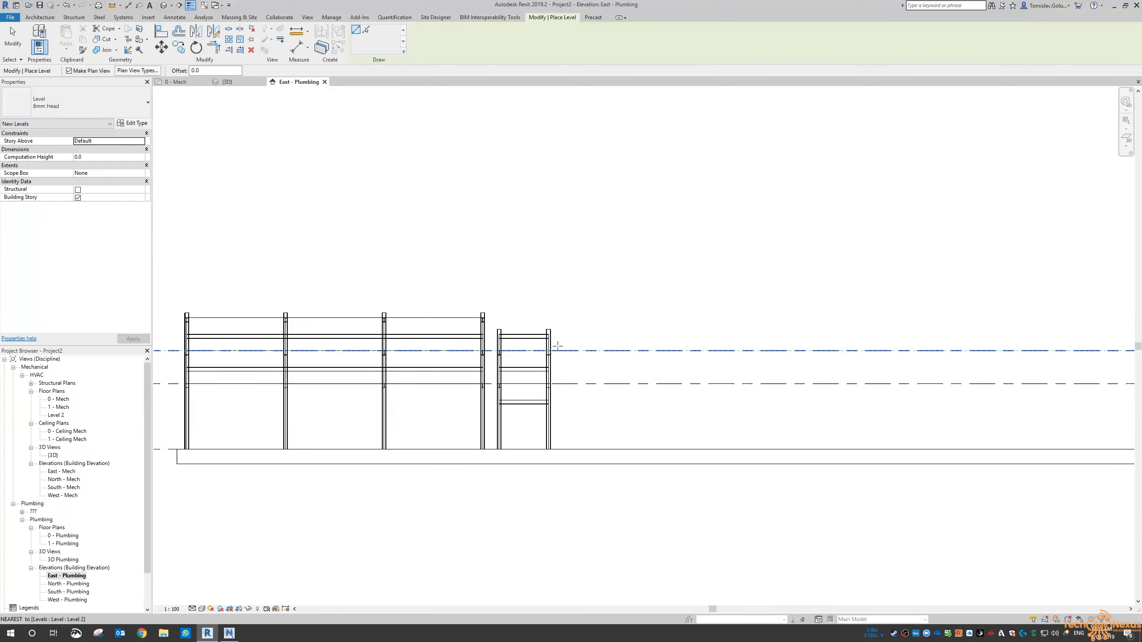
{"action": "scroll", "coordinate": [561, 346], "scroll_direction": "down", "scroll_amount": 2}
{"action": "scroll", "coordinate": [279, 351], "scroll_direction": "up", "scroll_amount": 3}
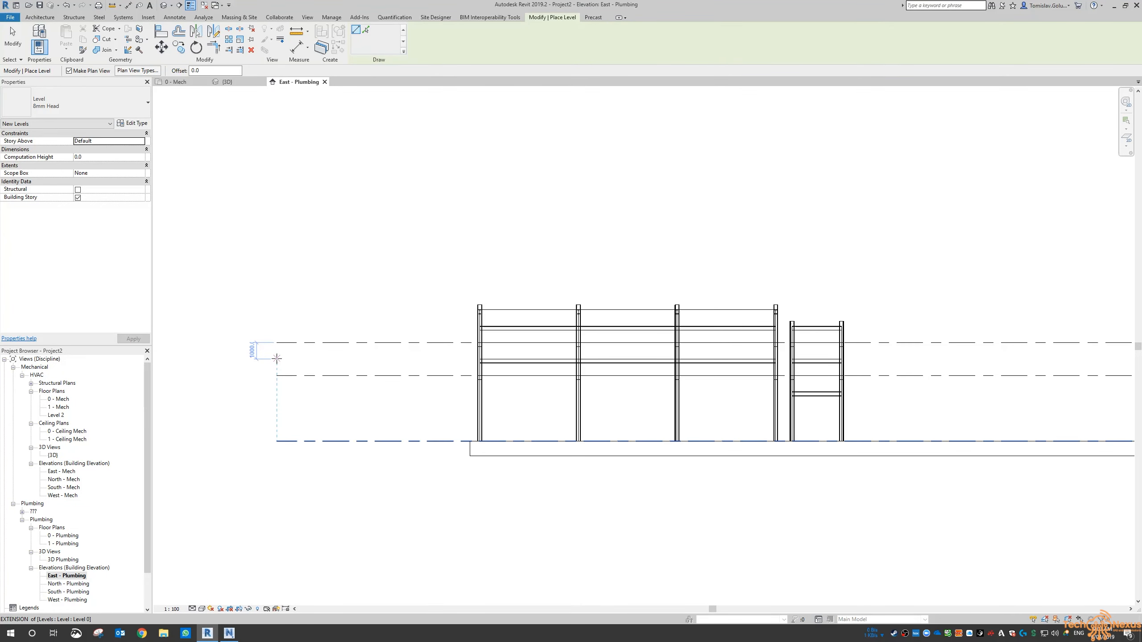
{"action": "left_click", "coordinate": [277, 359]}
{"action": "scroll", "coordinate": [261, 358], "scroll_direction": "down", "scroll_amount": 3}
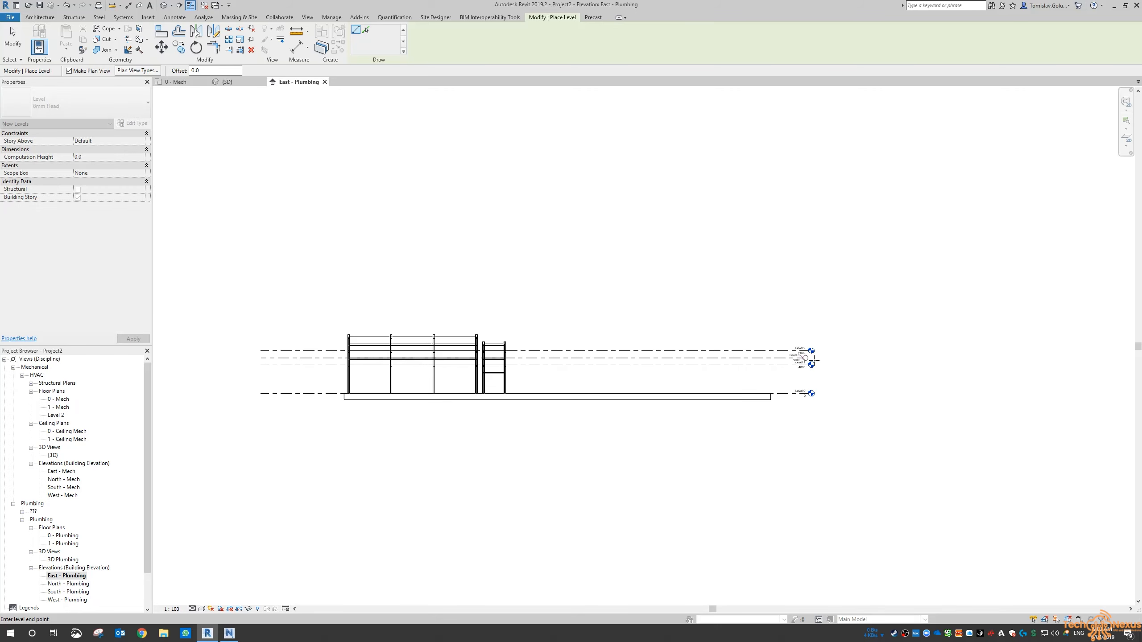
{"action": "left_click", "coordinate": [834, 358]}
{"action": "key", "text": "Escape"}
{"action": "key", "text": "Escape"}
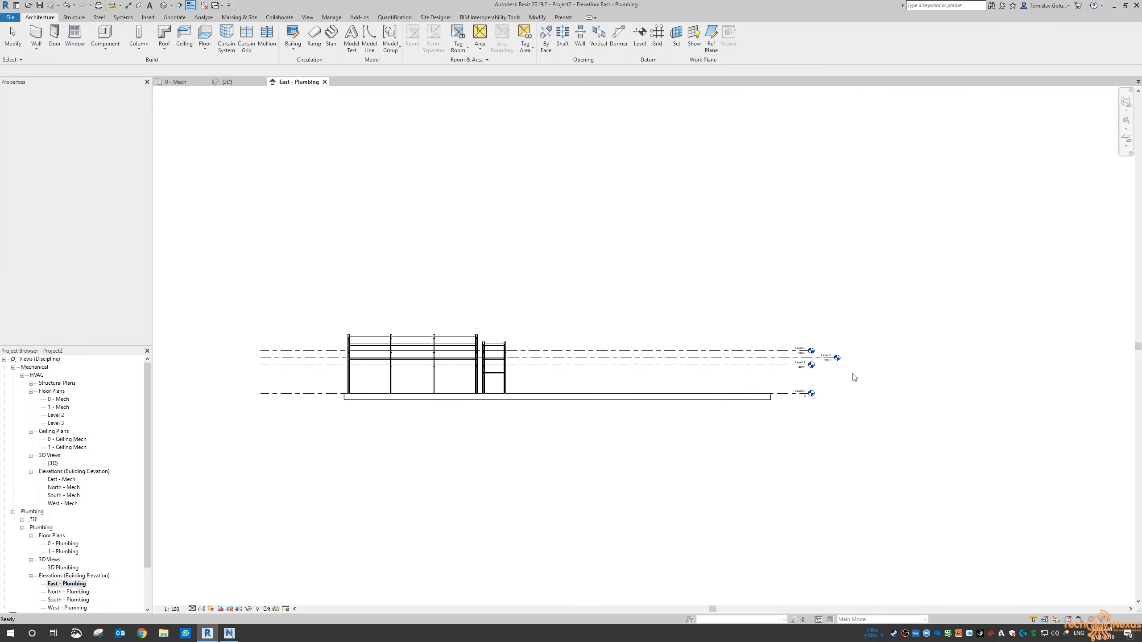
- Rename Level 2, at elevation 6000, as "+6000 Pipe Rack"
{"action": "scroll", "coordinate": [845, 374], "scroll_direction": "up", "scroll_amount": 5}
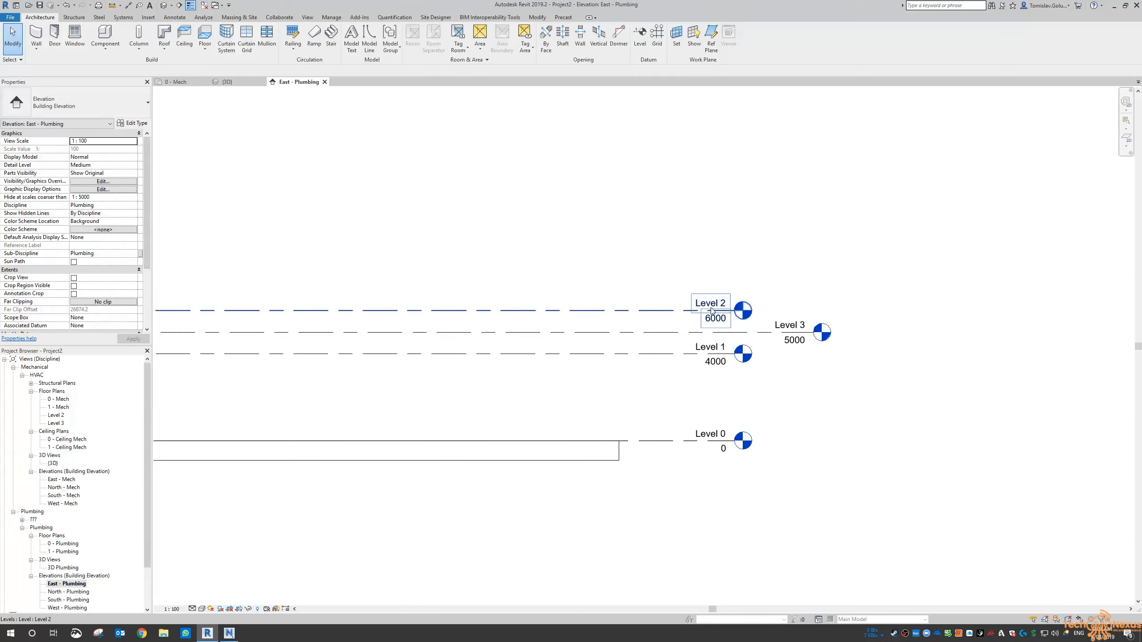
{"action": "left_click", "coordinate": [711, 311]}
{"action": "left_click", "coordinate": [711, 303]}
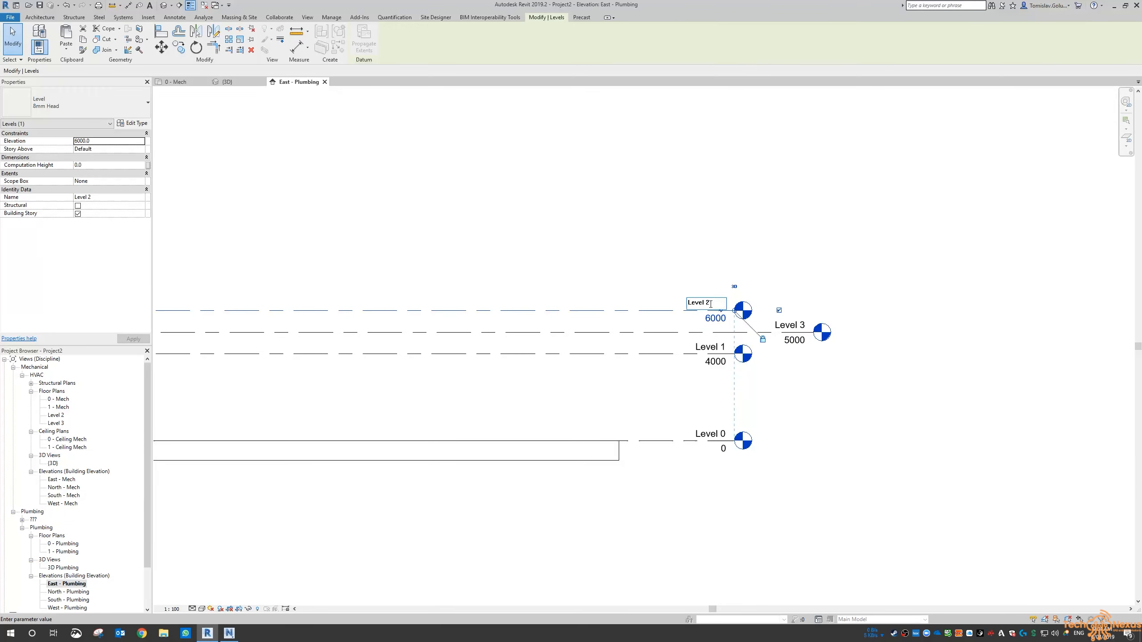
{"action": "left_click_drag", "start_coordinate": [710, 304], "coordinate": [631, 297]}
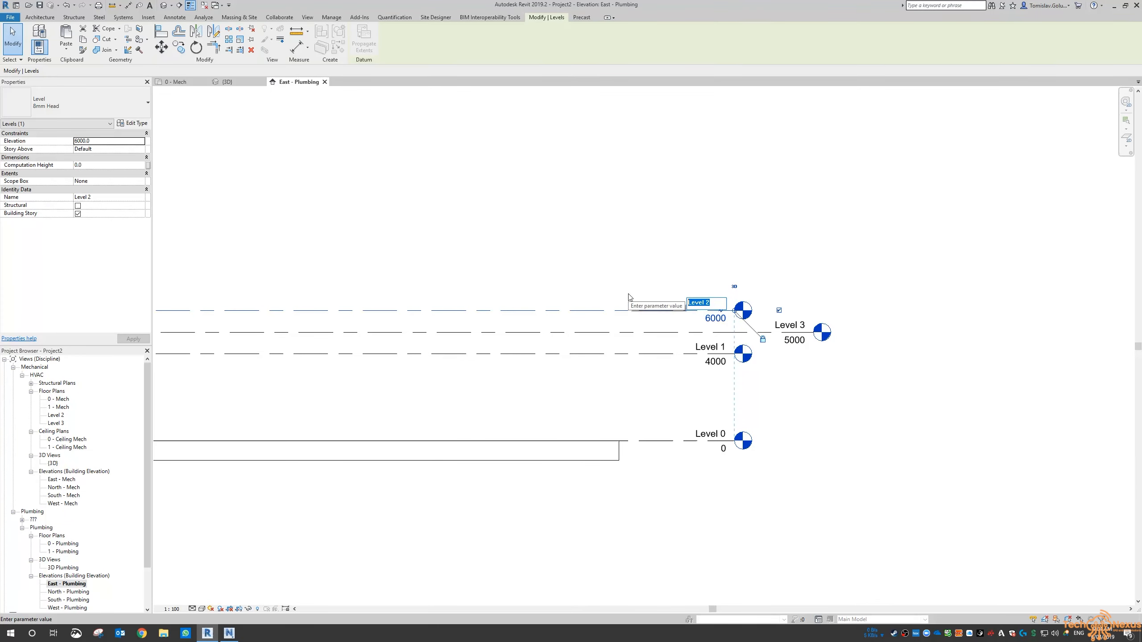
{"action": "type", "text": "+"}
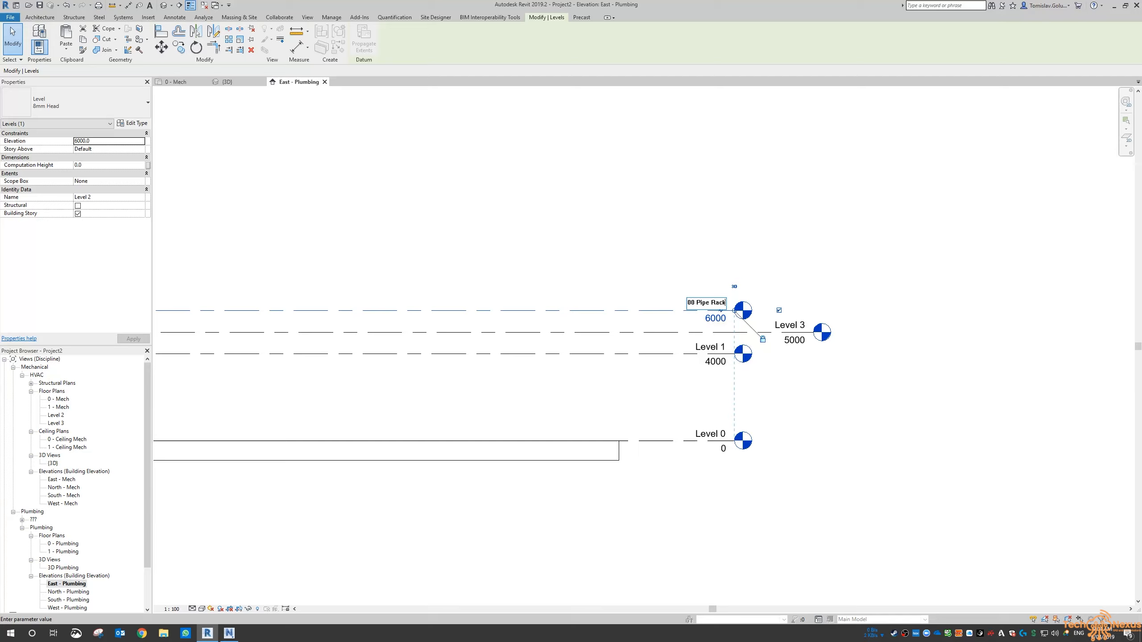
{"action": "key", "text": "Return"}
- Rename the level at elevation 5000 as "+5000 Pipe Rack" and Level 1 as "+4000 Pipe Rack"
{"action": "left_click", "coordinate": [784, 326]}
{"action": "left_click", "coordinate": [784, 326]}
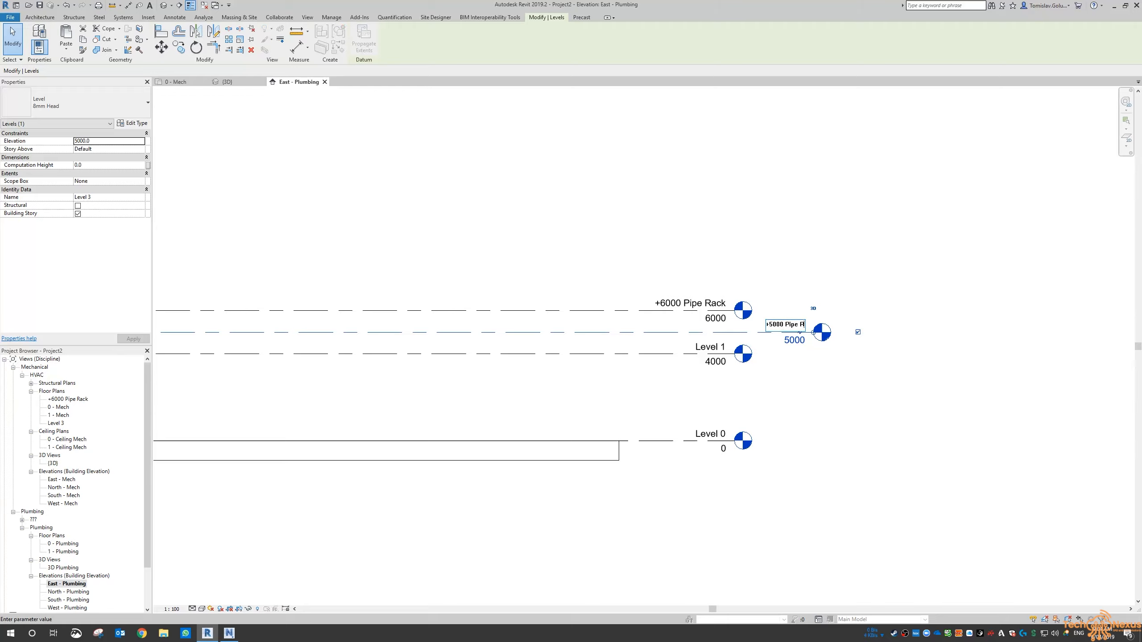
{"action": "type", "text": "+5000 Pipe Rack"}
{"action": "key", "text": "Return"}
{"action": "left_click", "coordinate": [709, 347]}
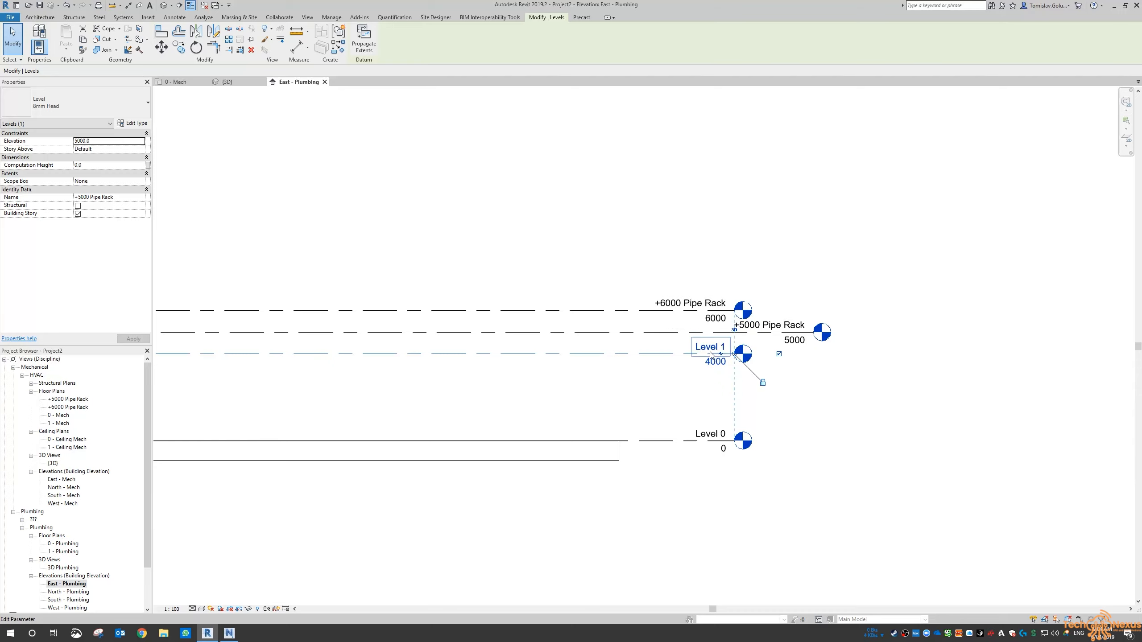
{"action": "left_click", "coordinate": [710, 349]}
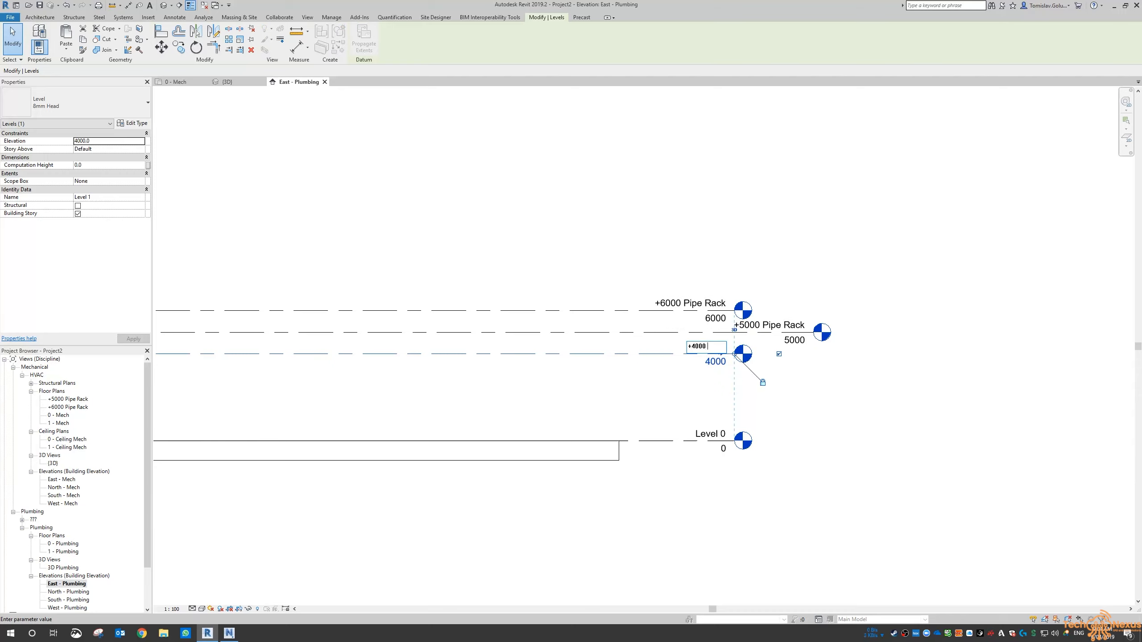
{"action": "key", "text": "Return"}
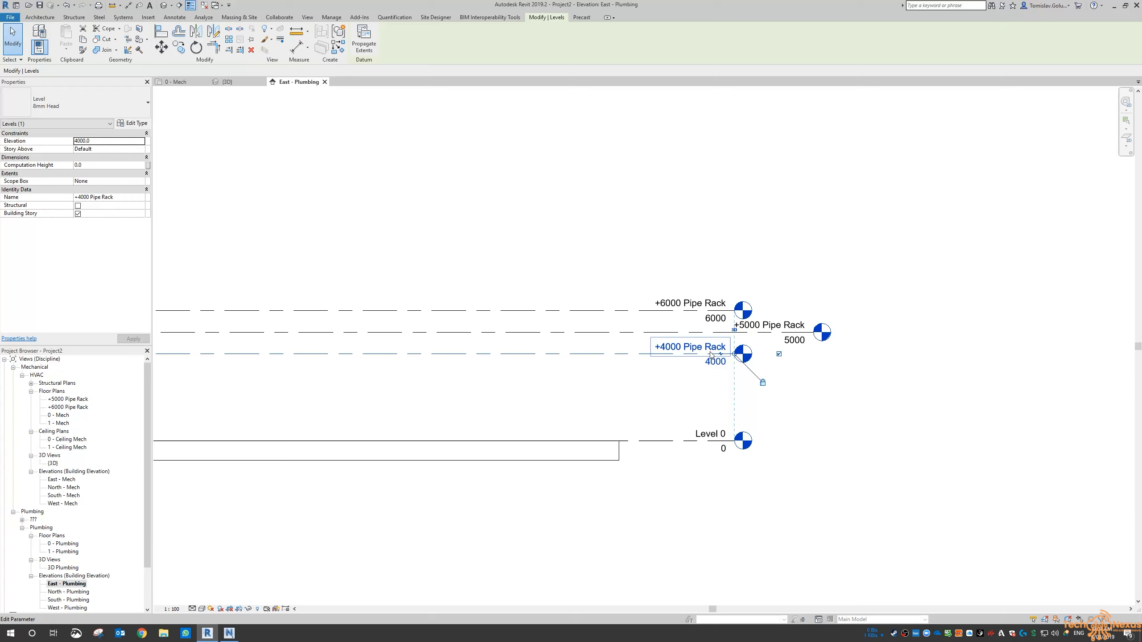
{"action": "left_click", "coordinate": [845, 388]}
- Close the East - Plumbing elevation and orient the 3D view to look straight down on the pipe racks
{"action": "scroll", "coordinate": [893, 417], "scroll_direction": "down", "scroll_amount": 3}
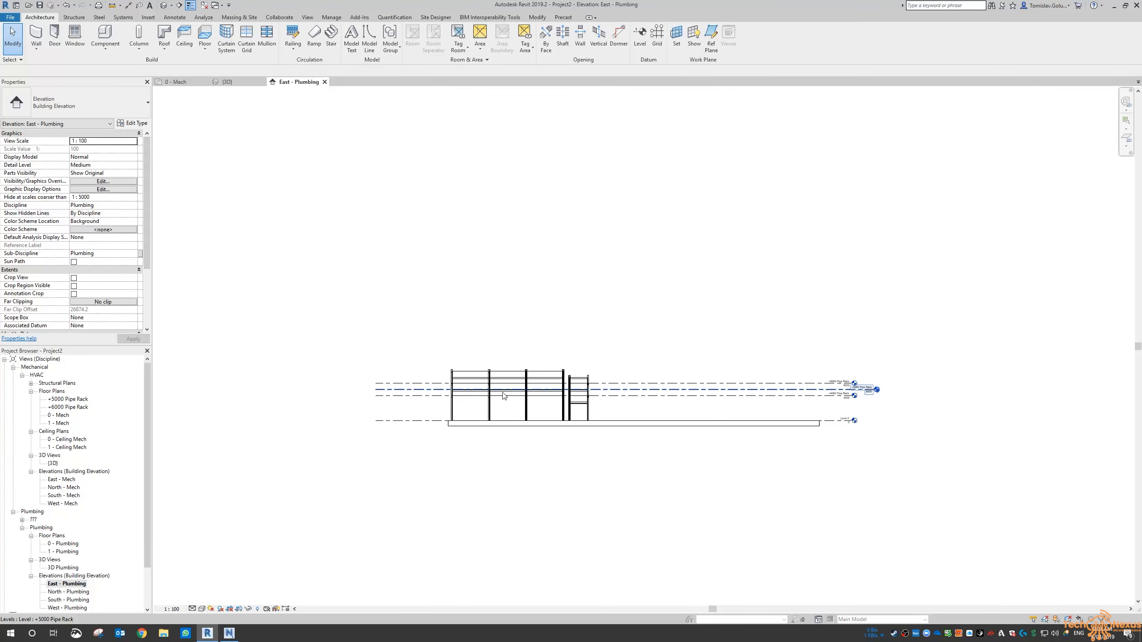
{"action": "scroll", "coordinate": [466, 387], "scroll_direction": "up", "scroll_amount": 2}
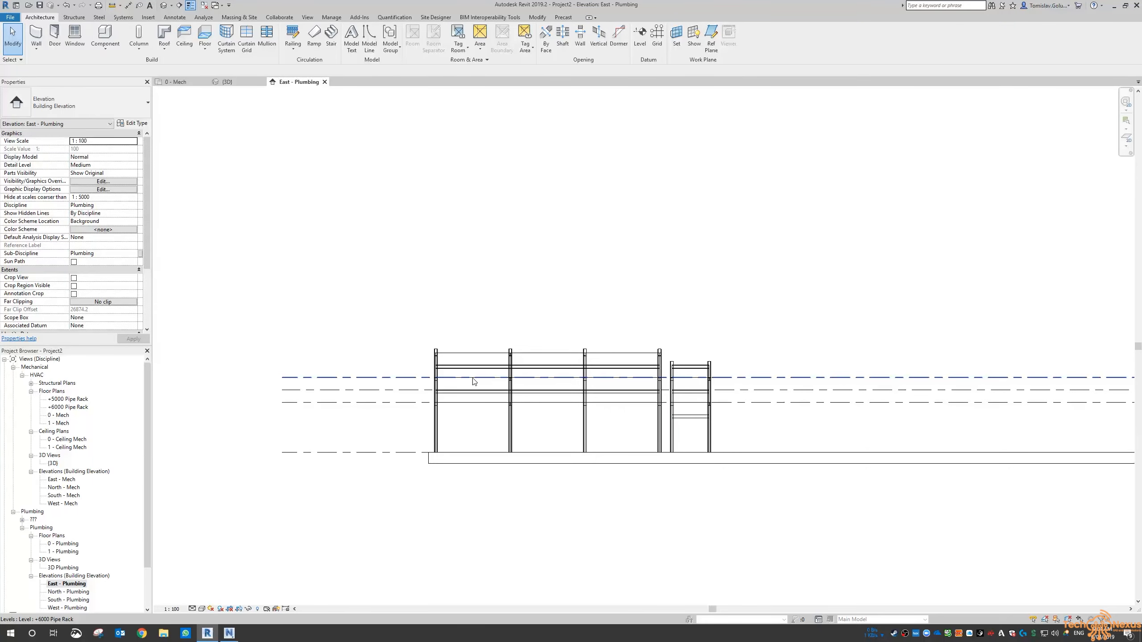
{"action": "scroll", "coordinate": [457, 348], "scroll_direction": "down", "scroll_amount": 3}
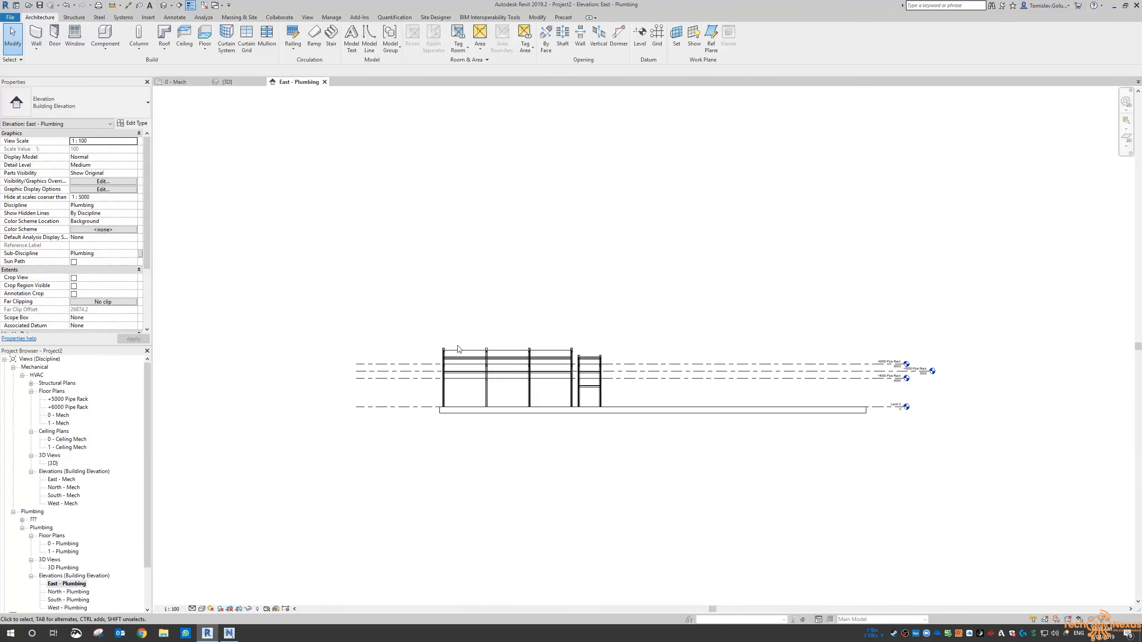
{"action": "middle_click_drag", "start_coordinate": [624, 322], "coordinate": [608, 343]}
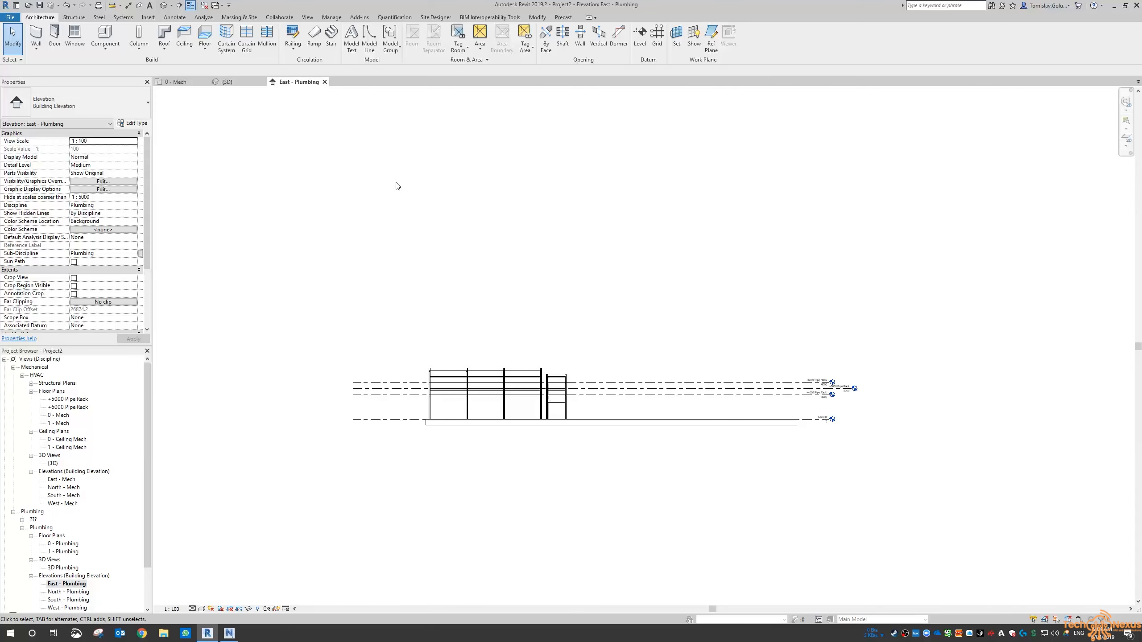
{"action": "left_click", "coordinate": [326, 82]}
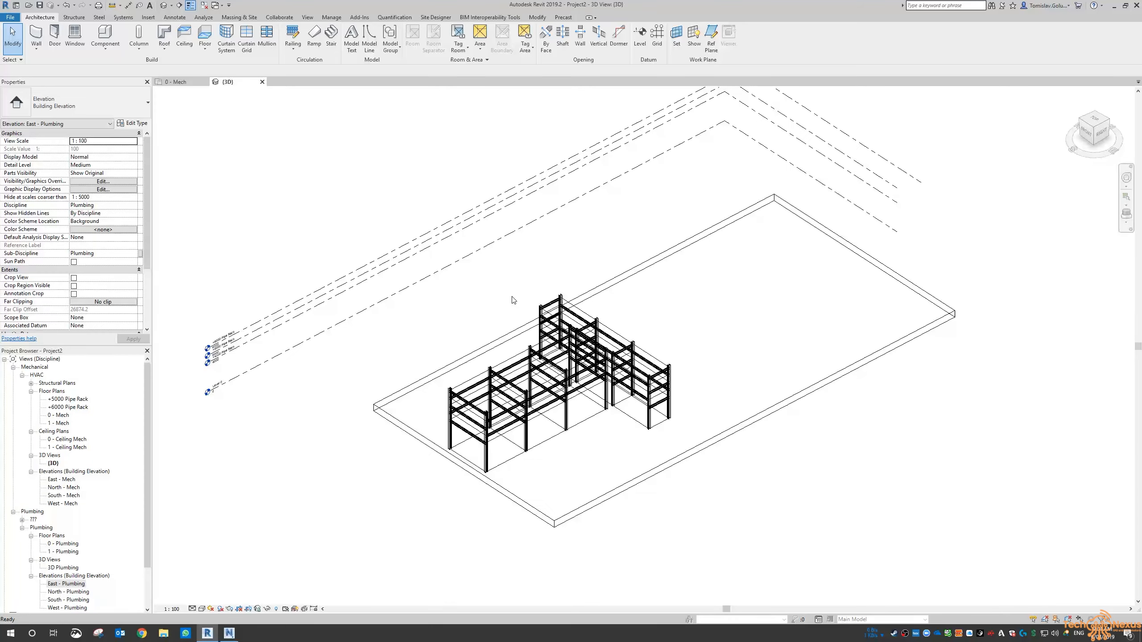
{"action": "scroll", "coordinate": [208, 367], "scroll_direction": "up", "scroll_amount": 4}
{"action": "scroll", "coordinate": [208, 367], "scroll_direction": "down", "scroll_amount": 3}
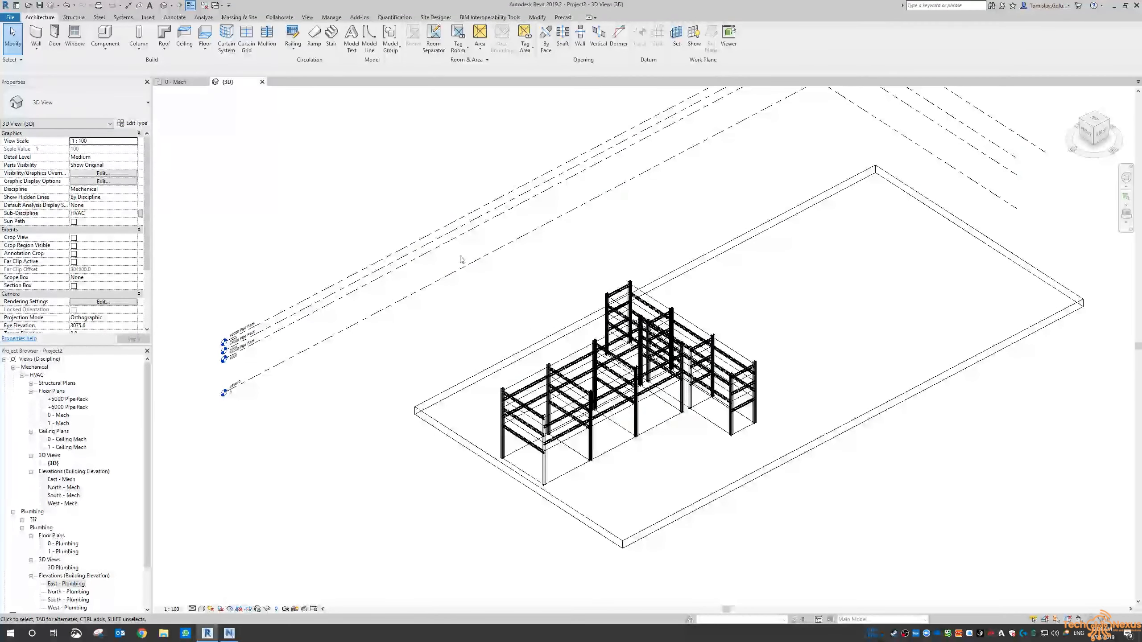
{"action": "left_click", "coordinate": [125, 19]}
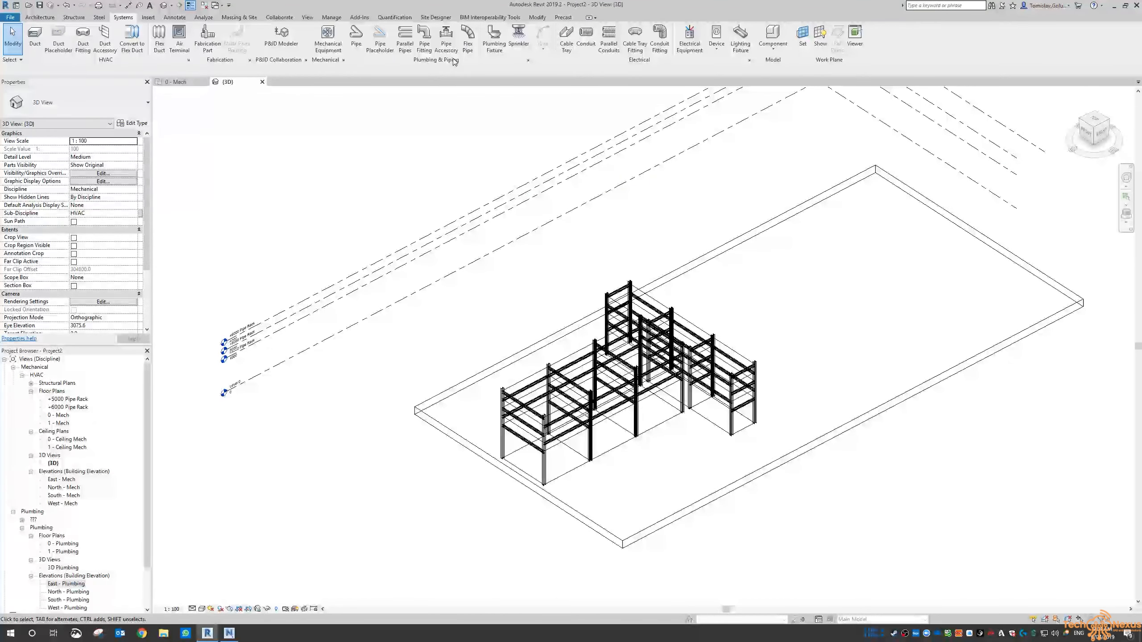
{"action": "left_click", "coordinate": [1093, 119]}
{"action": "scroll", "coordinate": [535, 403], "scroll_direction": "up", "scroll_amount": 4}
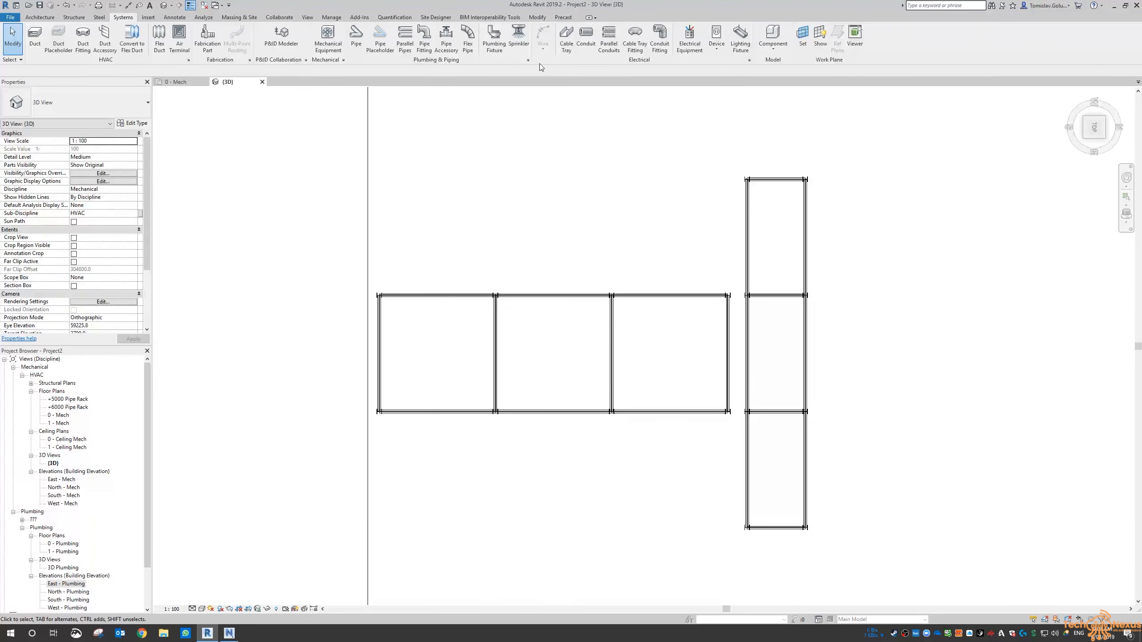
- Draw a 600 mm wide cable tray on level +6000 Pipe Rack, running lengthwise over the long rack and into the crossing rack
{"action": "left_click", "coordinate": [566, 45]}
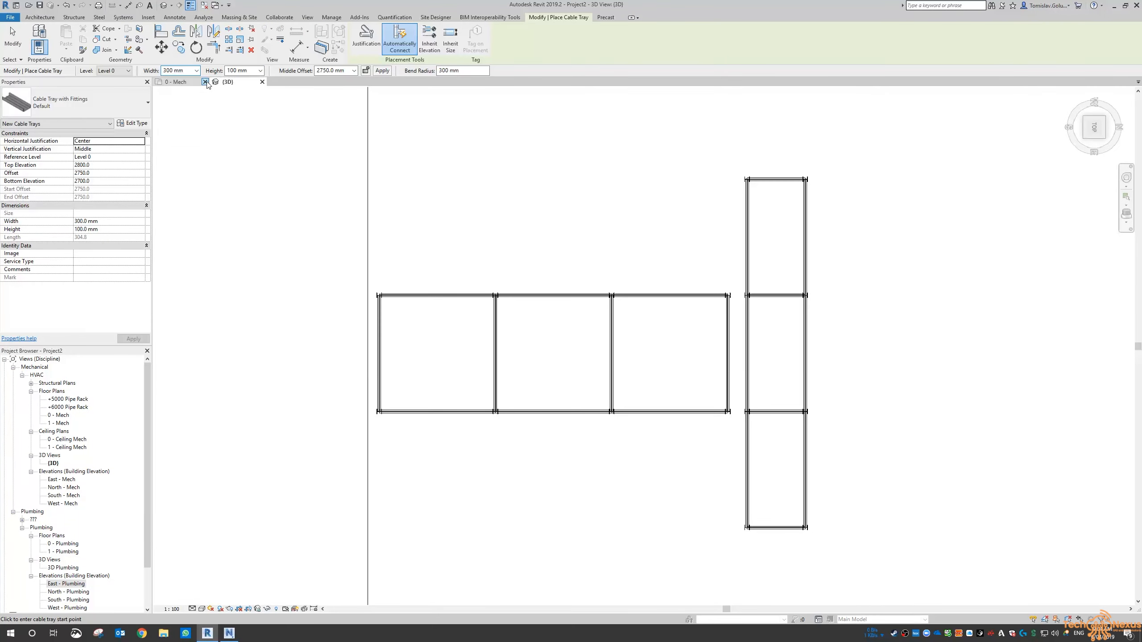
{"action": "left_click", "coordinate": [196, 71]}
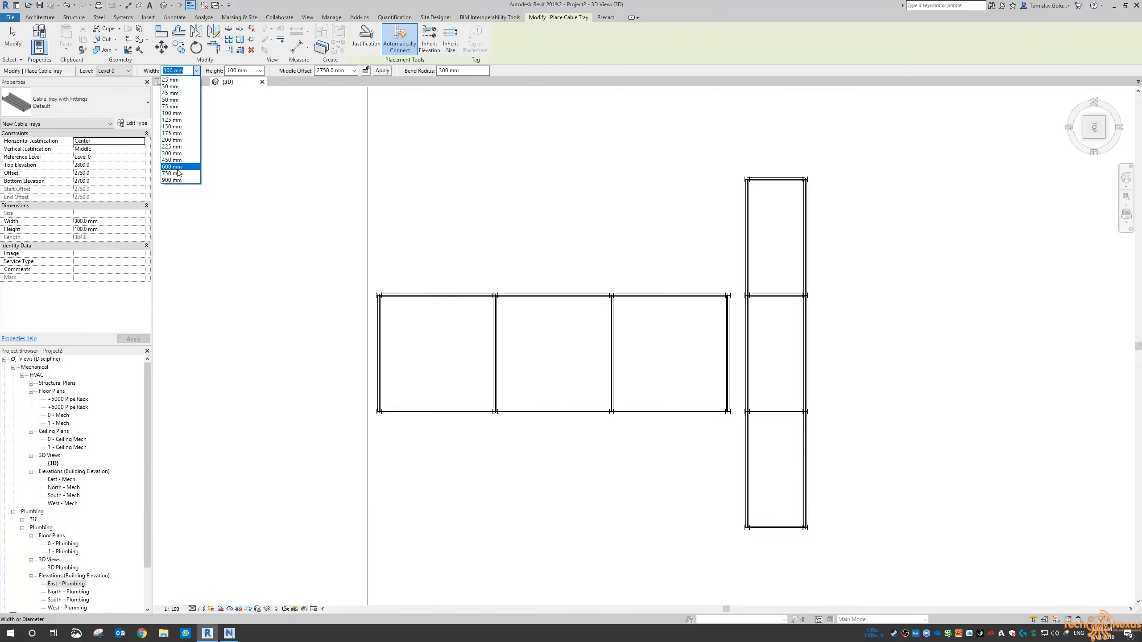
{"action": "left_click", "coordinate": [178, 168]}
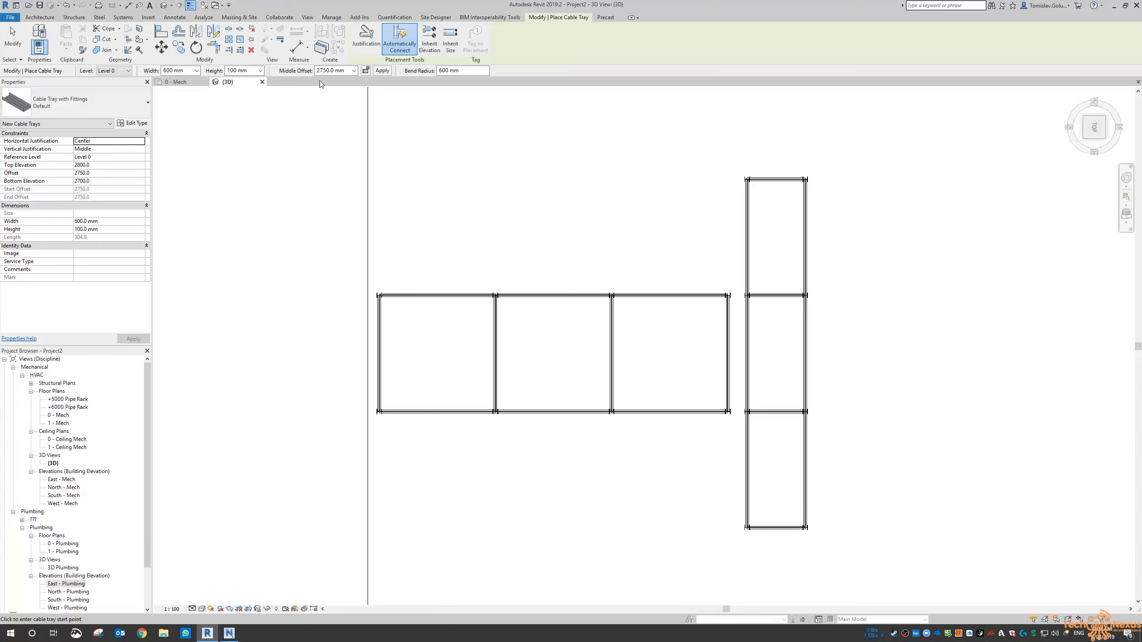
{"action": "left_click", "coordinate": [129, 71]}
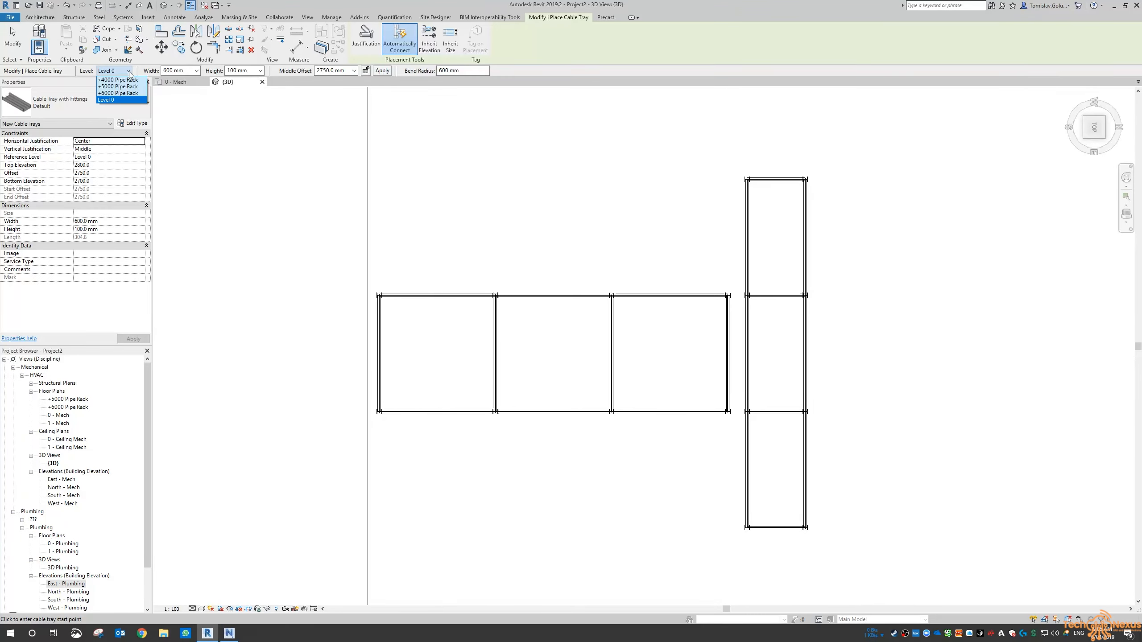
{"action": "left_click", "coordinate": [118, 93]}
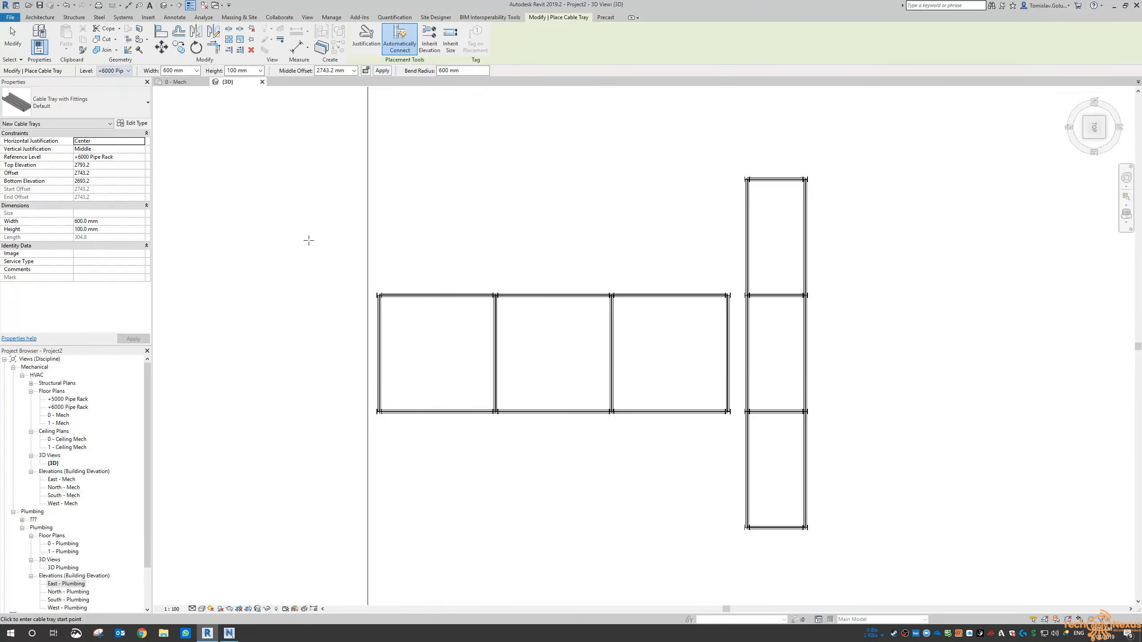
{"action": "left_click", "coordinate": [353, 330]}
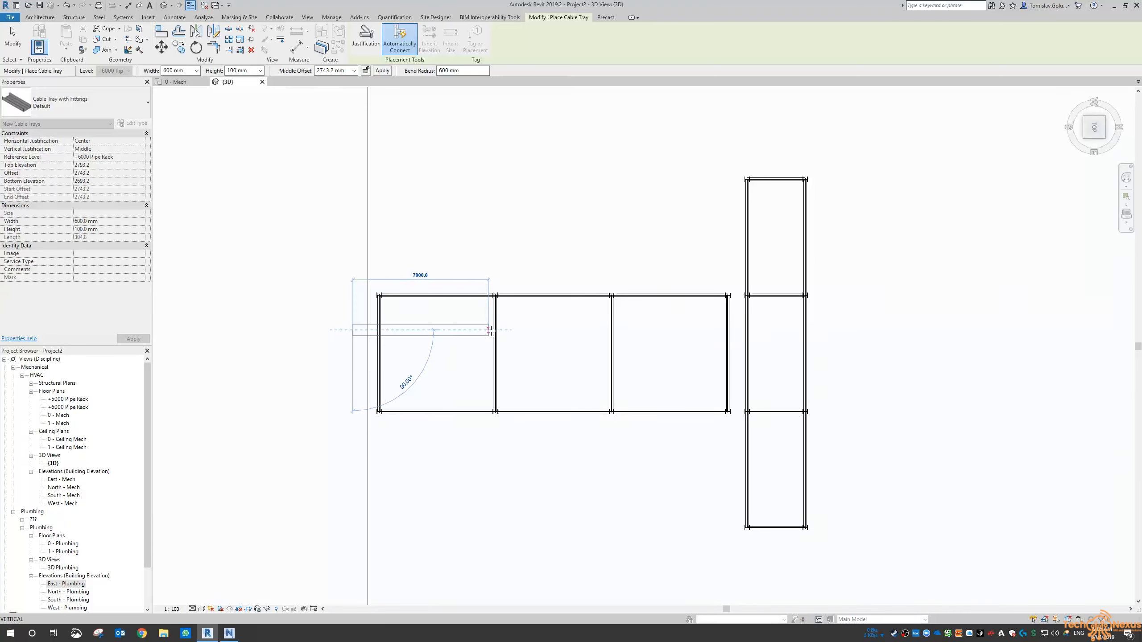
{"action": "left_click", "coordinate": [775, 330]}
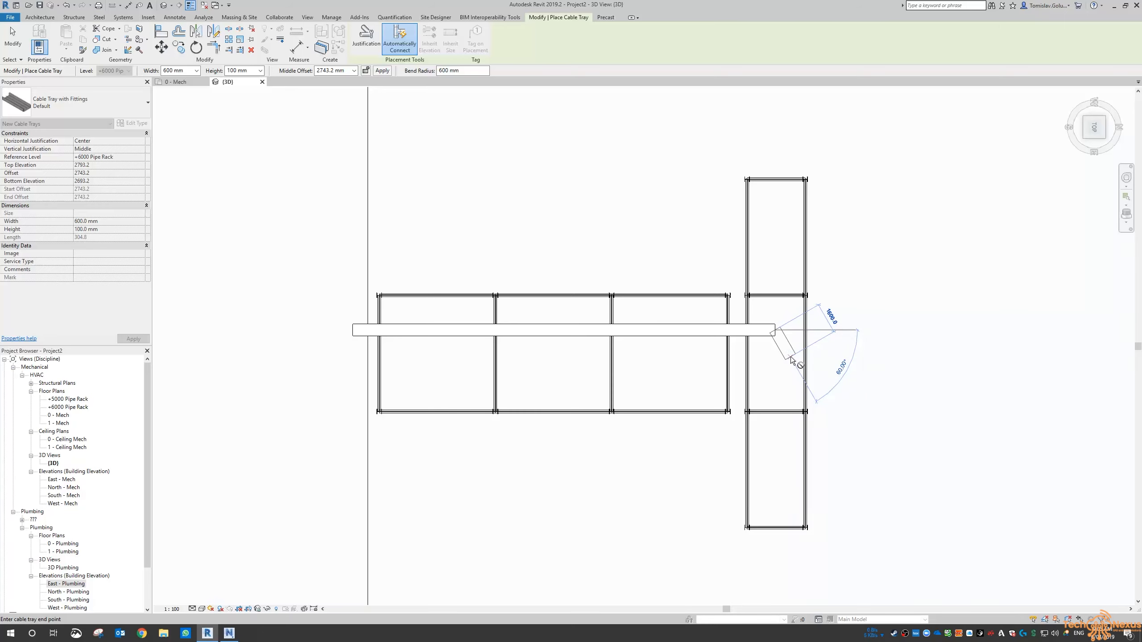
{"action": "key", "text": "Escape"}
{"action": "key", "text": "Escape"}
- Set the 3D view to Fine detail level and Realistic visual style, and inspect the cable tray's end above the steelwork
{"action": "left_click", "coordinate": [192, 608]}
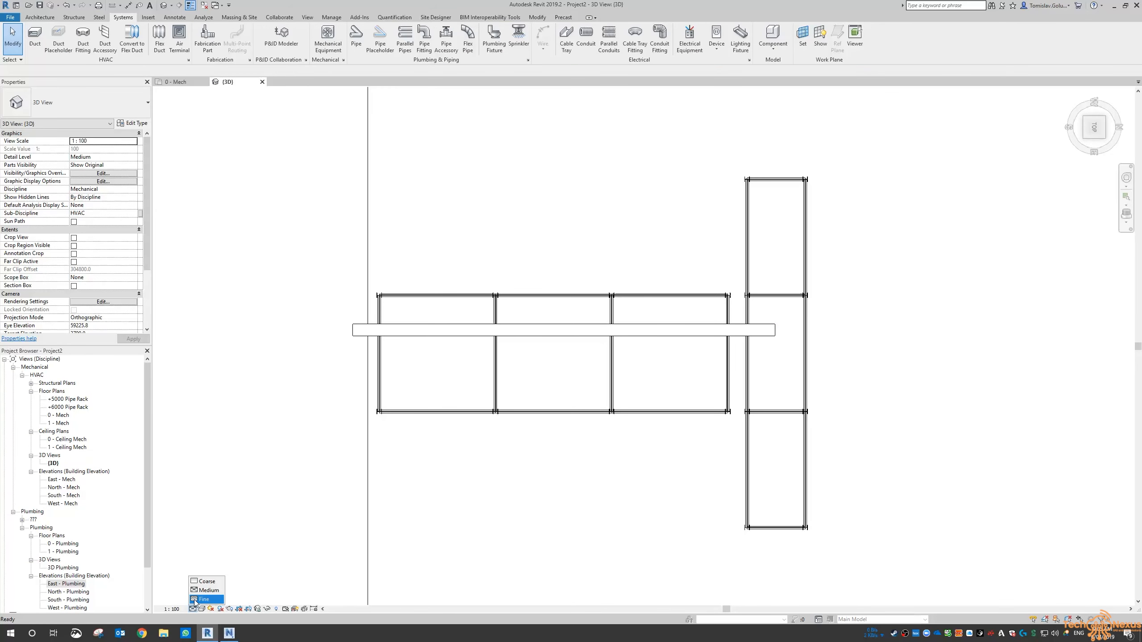
{"action": "left_click", "coordinate": [197, 599]}
{"action": "left_click", "coordinate": [202, 608]}
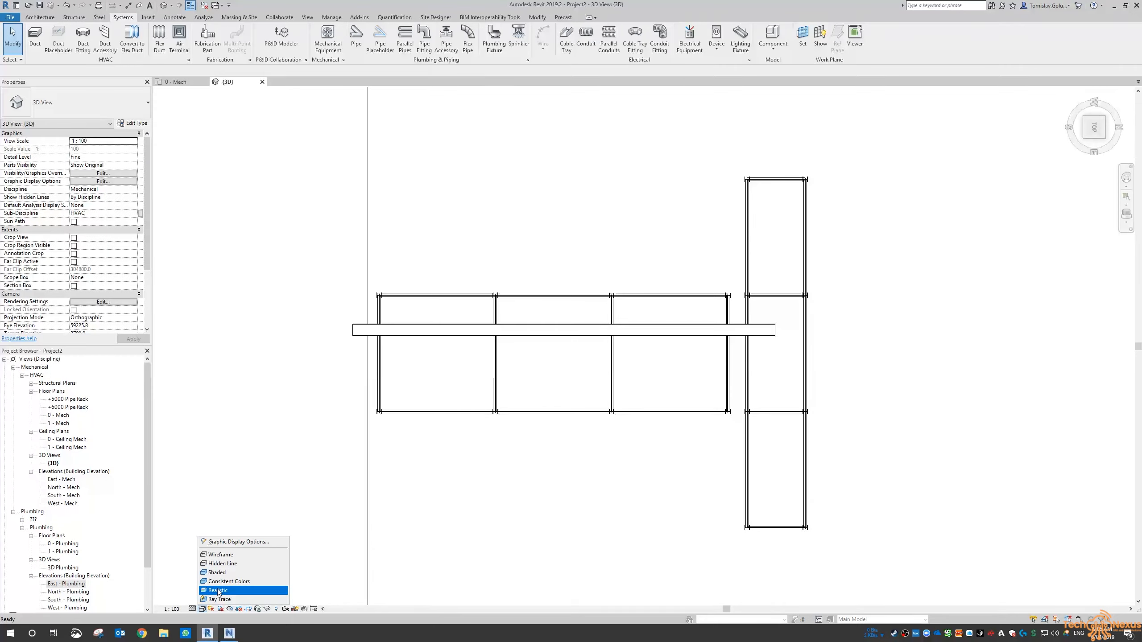
{"action": "left_click", "coordinate": [218, 591]}
{"action": "scroll", "coordinate": [394, 360], "scroll_direction": "down", "scroll_amount": 2}
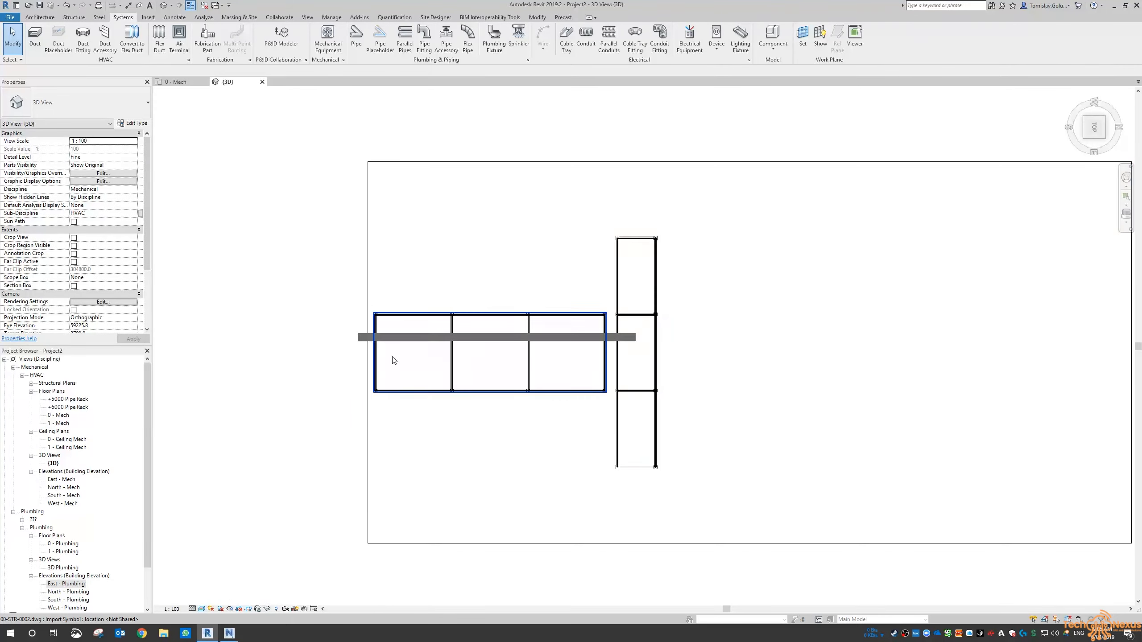
{"action": "middle_click_drag", "start_coordinate": [394, 360], "coordinate": [463, 130], "text": "shift"}
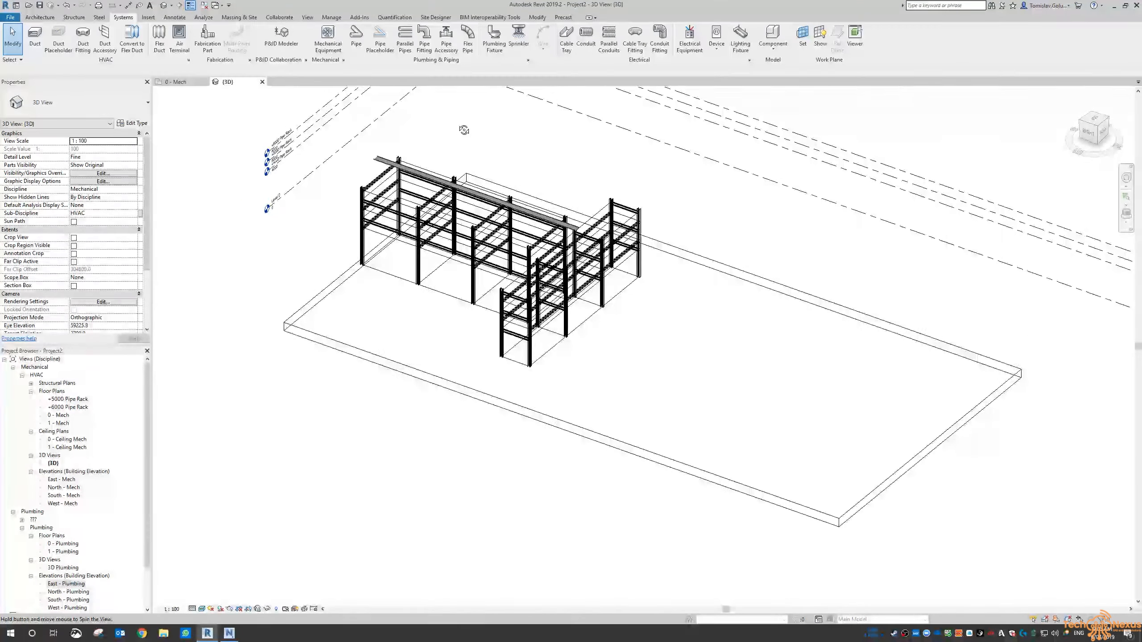
{"action": "scroll", "coordinate": [596, 324], "scroll_direction": "up", "scroll_amount": 6}
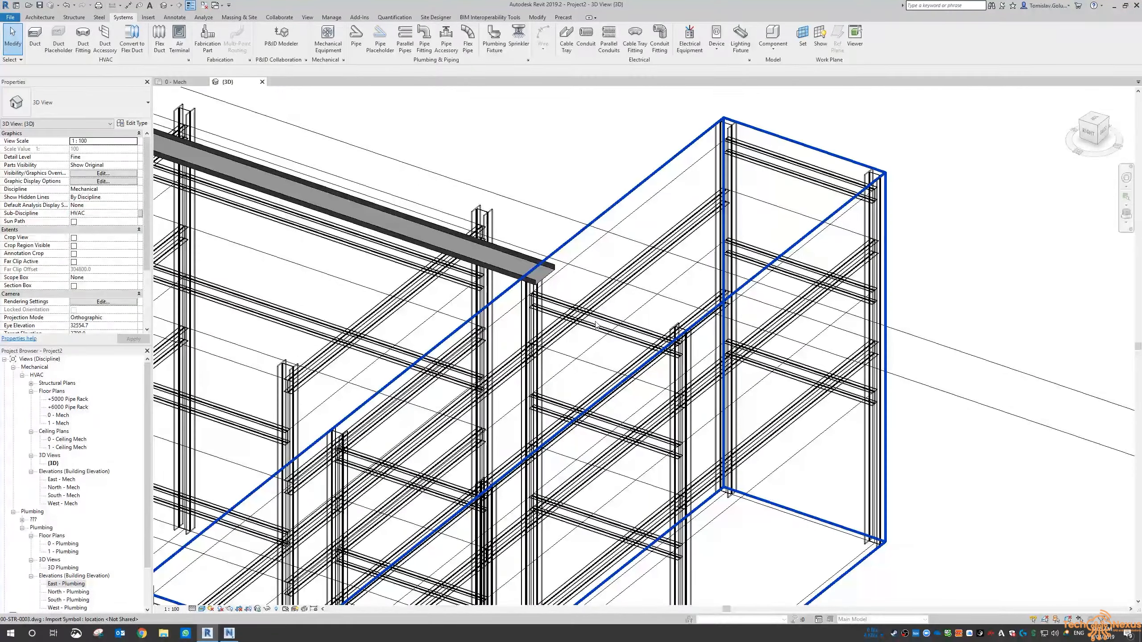
- Set the cable tray's top elevation to 0 relative to the +6000 Pipe Rack level
{"action": "scroll", "coordinate": [603, 322], "scroll_direction": "down", "scroll_amount": 6}
{"action": "middle_click_drag", "start_coordinate": [603, 322], "coordinate": [640, 230], "text": "shift"}
{"action": "scroll", "coordinate": [510, 383], "scroll_direction": "up", "scroll_amount": 2}
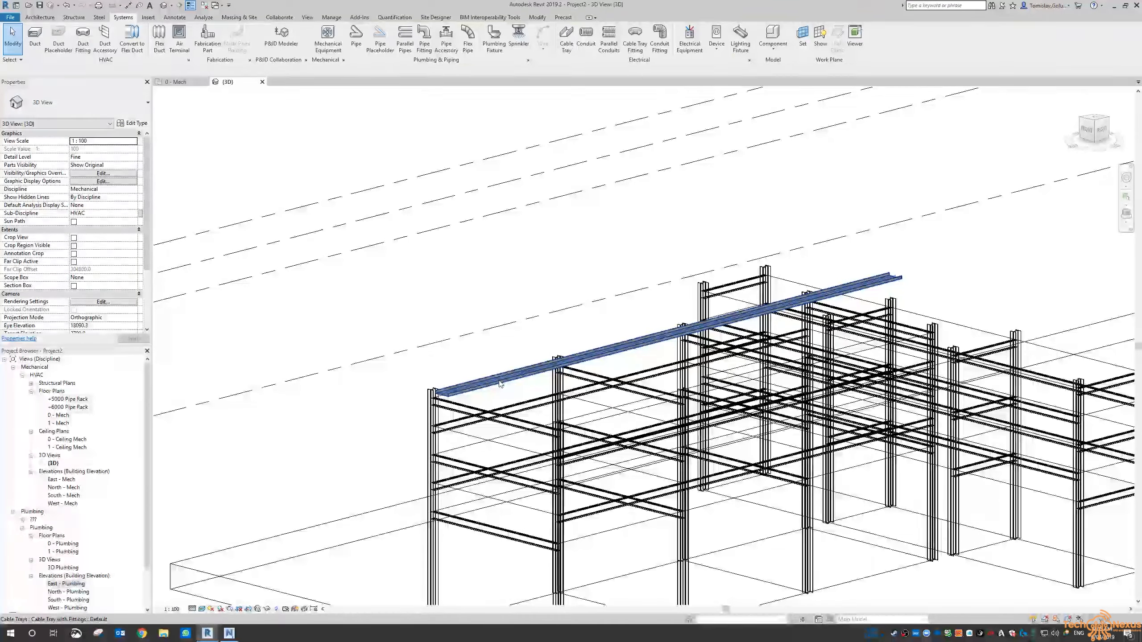
{"action": "left_click", "coordinate": [507, 378]}
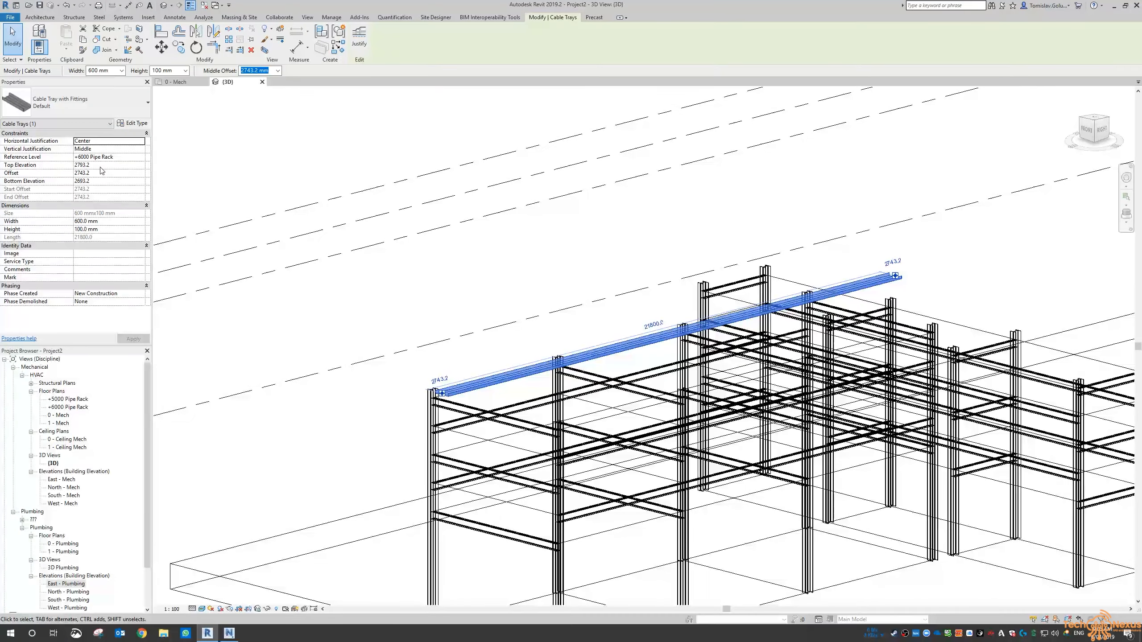
{"action": "left_click", "coordinate": [109, 164]}
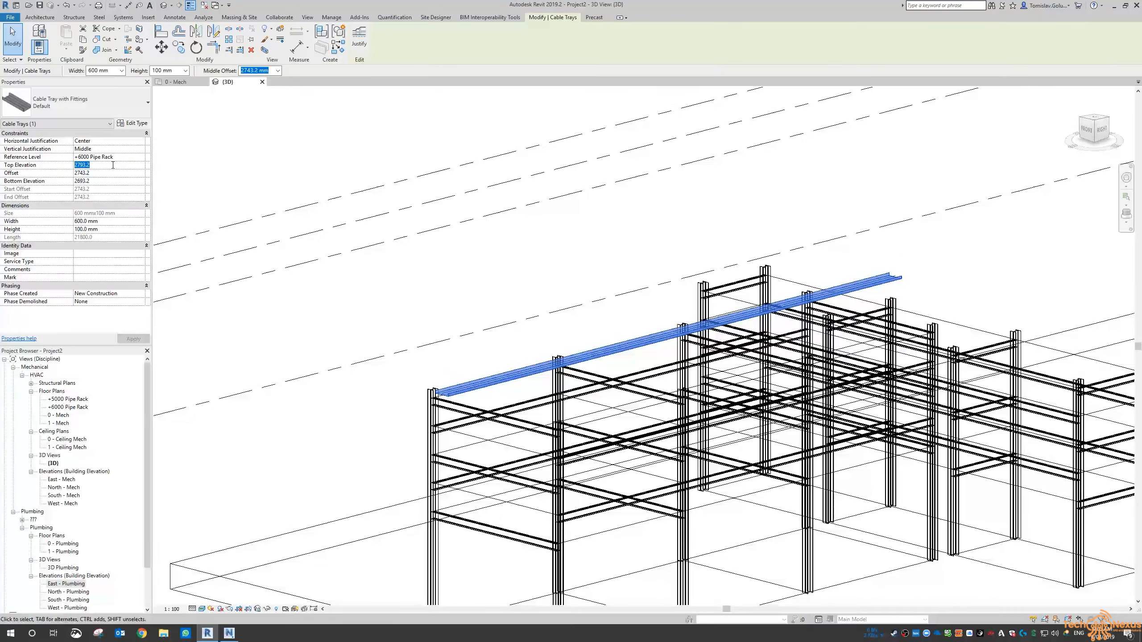
{"action": "type", "text": "0"}
{"action": "key", "text": "Return"}
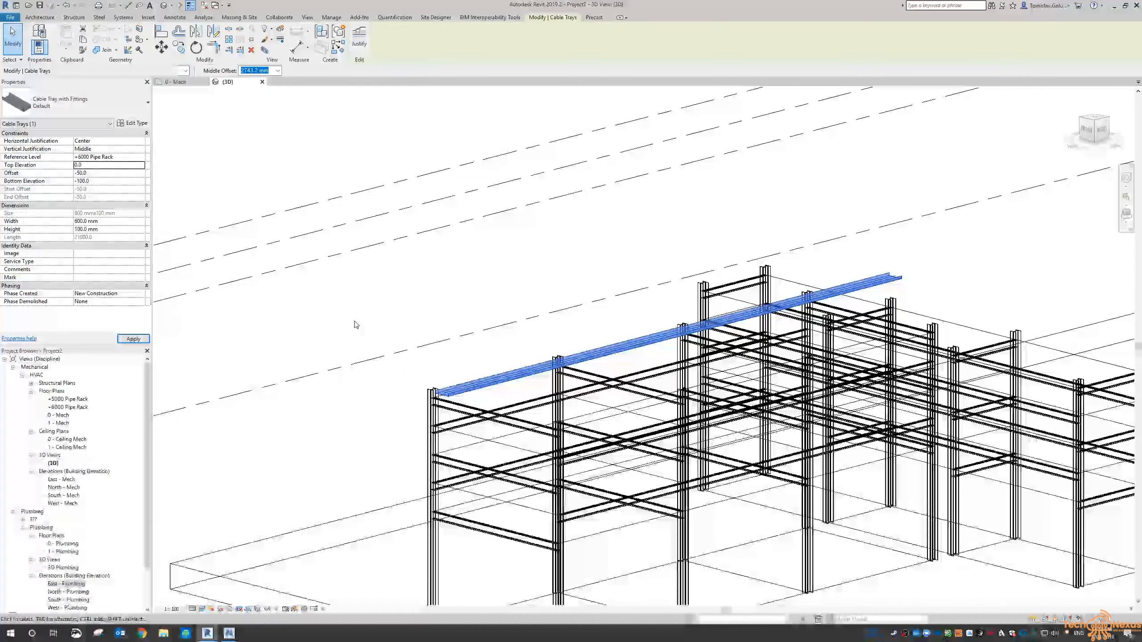
{"action": "left_click", "coordinate": [385, 325]}
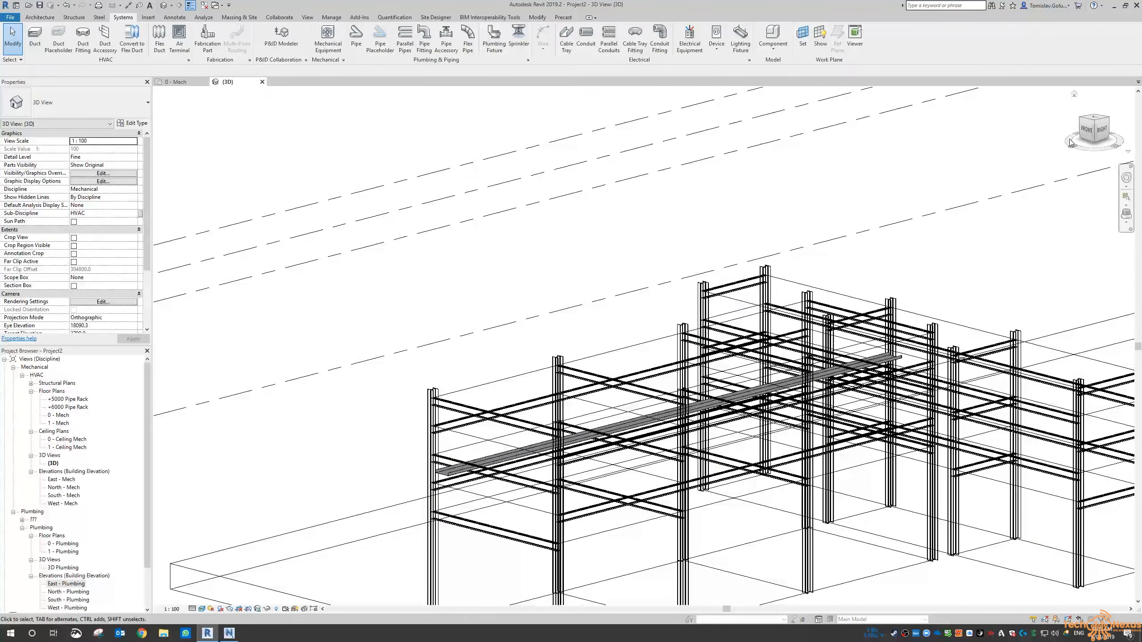
- In the front view, set the offset of the cable tray on the +6000 Pipe Rack level to 50 mm
{"action": "left_click", "coordinate": [1088, 131]}
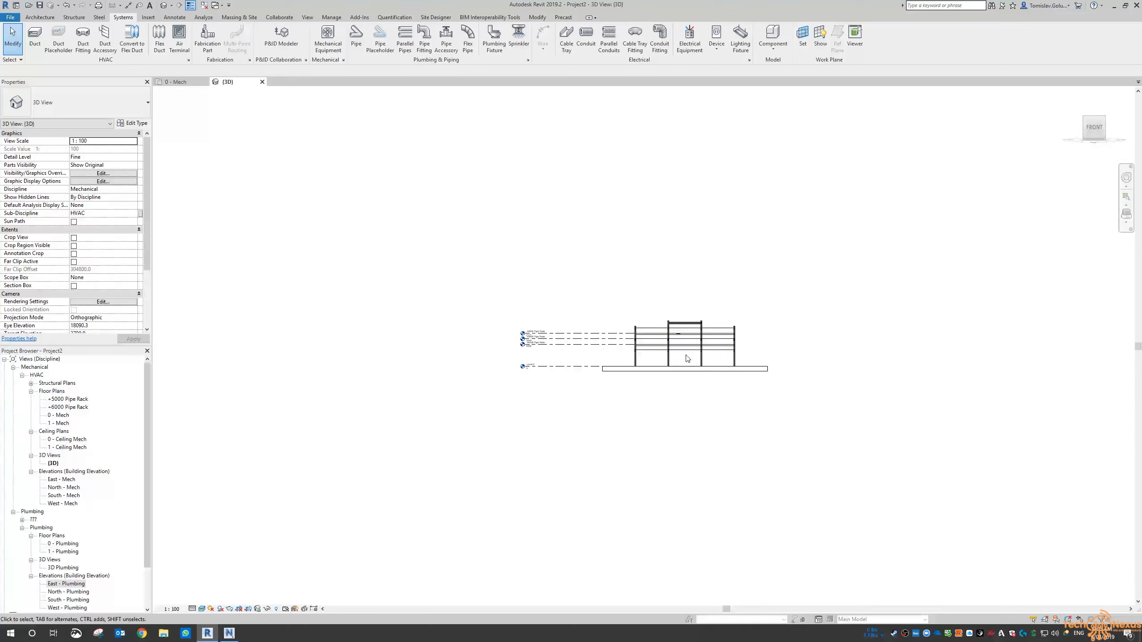
{"action": "scroll", "coordinate": [673, 335], "scroll_direction": "up", "scroll_amount": 8}
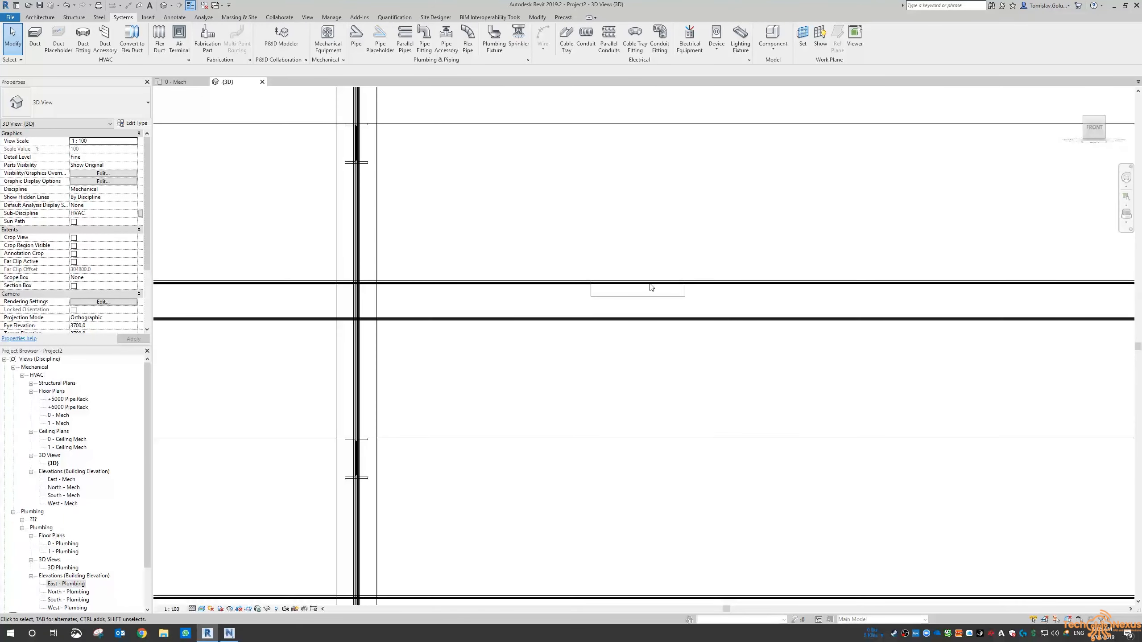
{"action": "scroll", "coordinate": [589, 365], "scroll_direction": "down", "scroll_amount": 6}
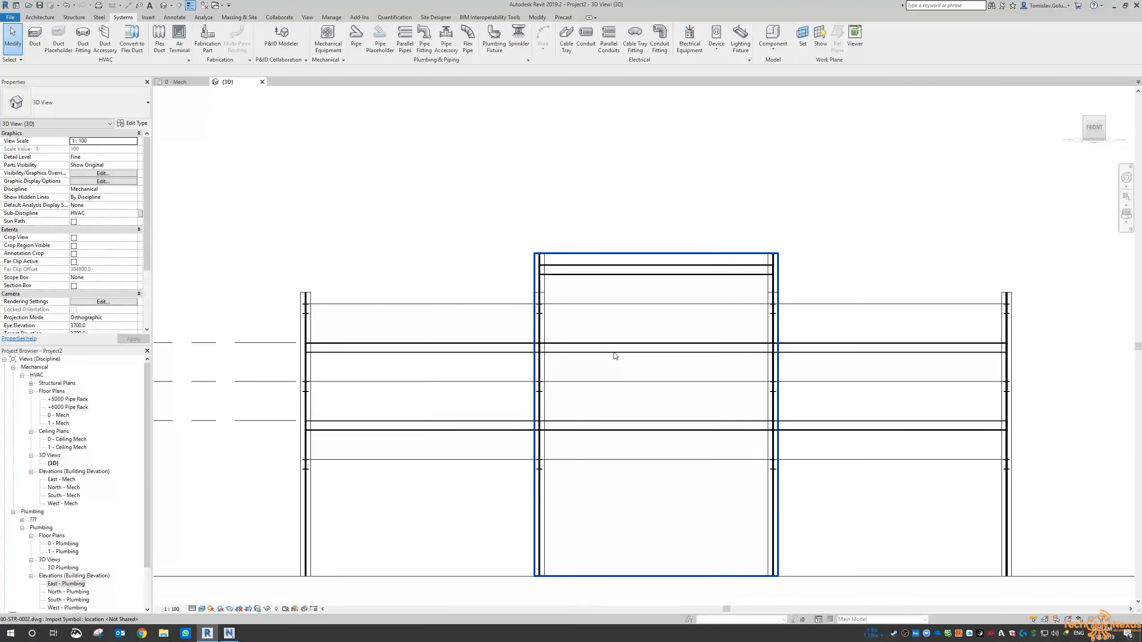
{"action": "scroll", "coordinate": [448, 358], "scroll_direction": "down", "scroll_amount": 1}
{"action": "middle_click_drag", "start_coordinate": [462, 361], "coordinate": [566, 358]}
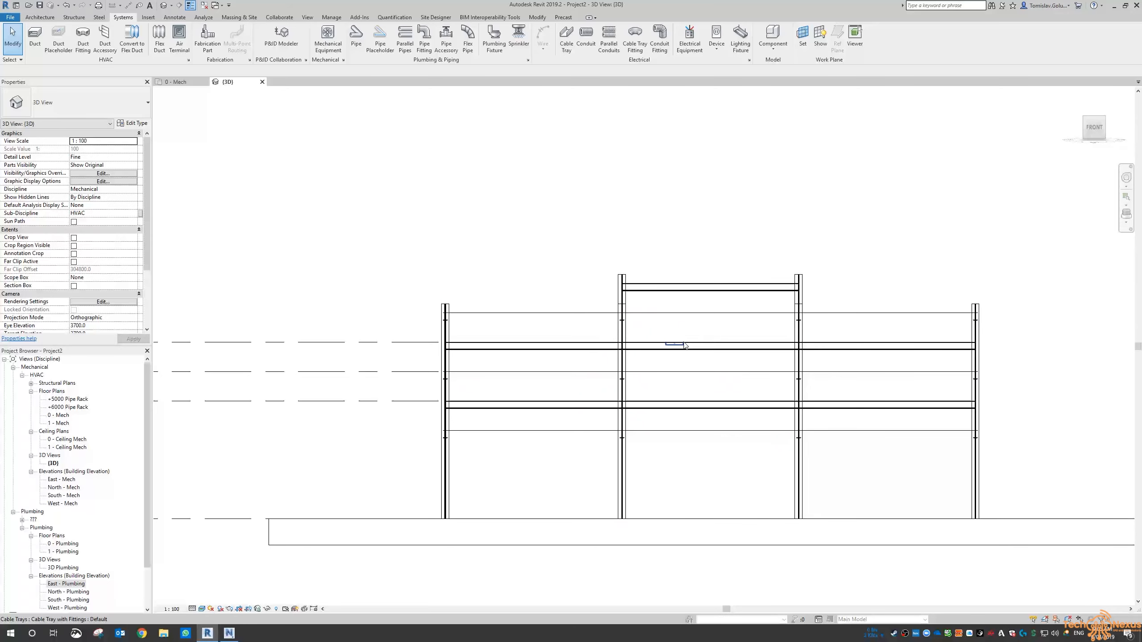
{"action": "scroll", "coordinate": [676, 346], "scroll_direction": "up", "scroll_amount": 8}
{"action": "left_click", "coordinate": [673, 360]}
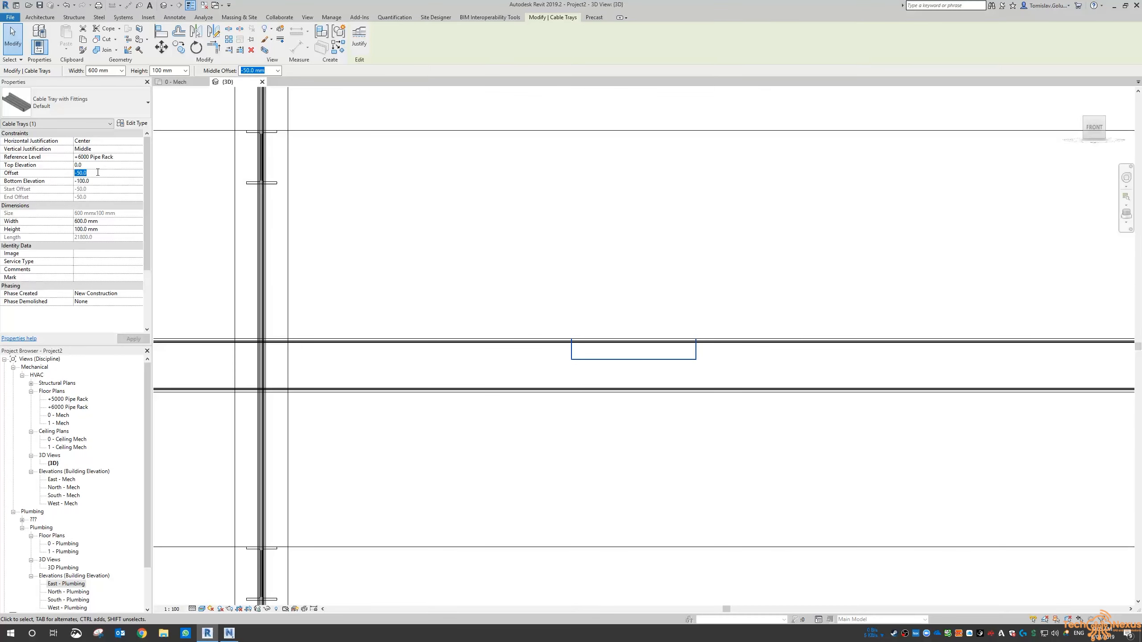
{"action": "key", "text": "Return"}
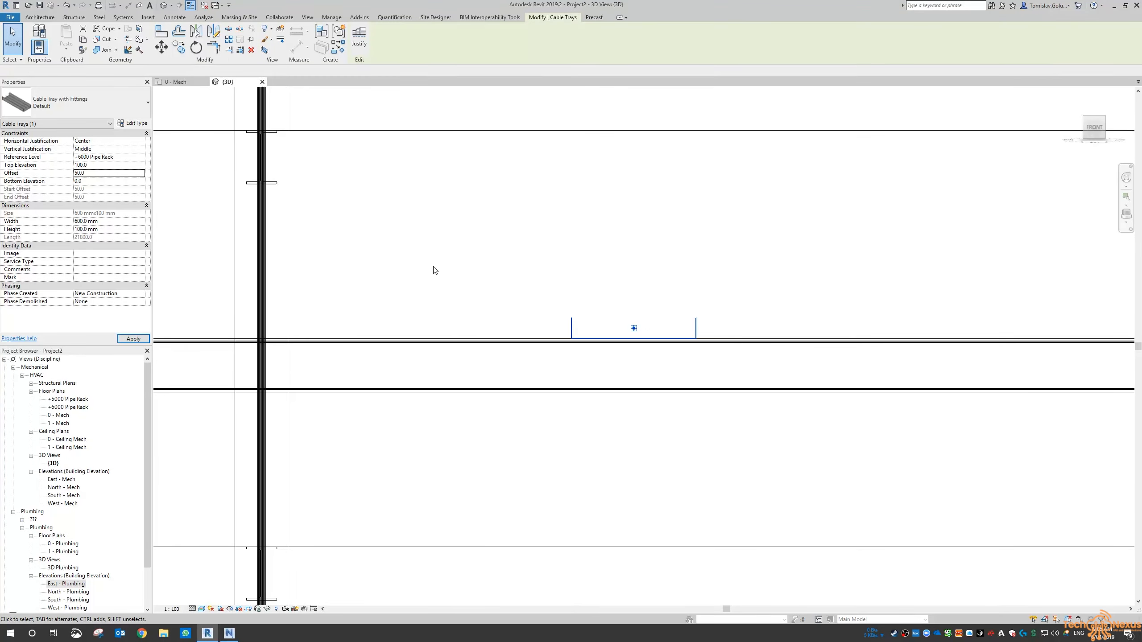
{"action": "left_click", "coordinate": [432, 267]}
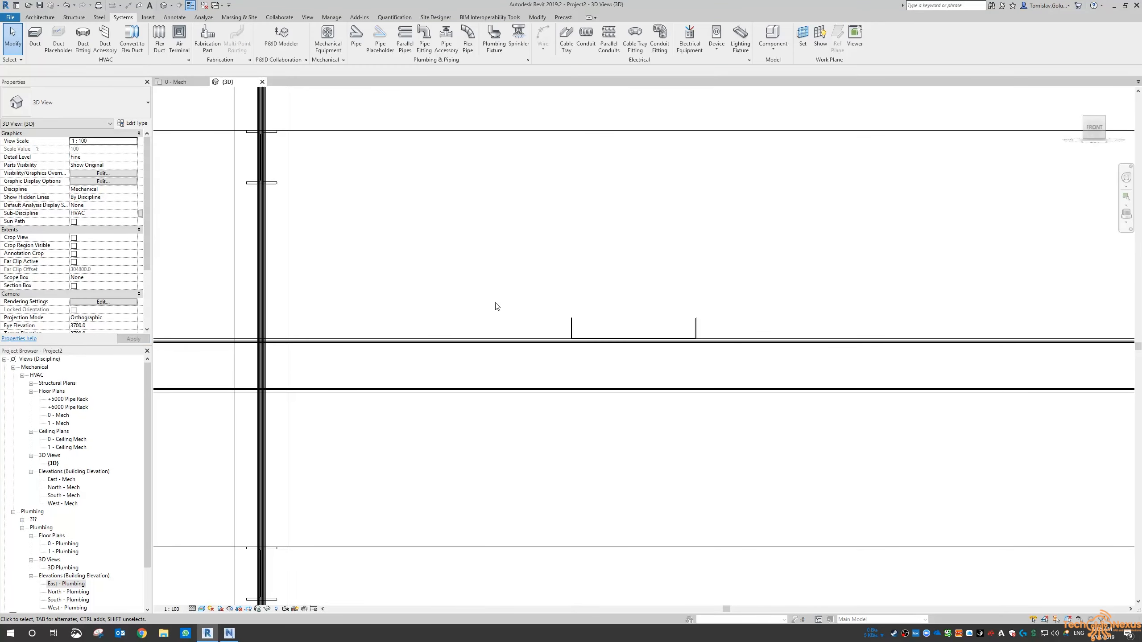
{"action": "left_click", "coordinate": [574, 330]}
{"action": "left_click", "coordinate": [602, 431]}
- Examine the raised cable tray against both pipe racks and the level lines from oblique angles and from the right side
{"action": "scroll", "coordinate": [551, 378], "scroll_direction": "down", "scroll_amount": 6}
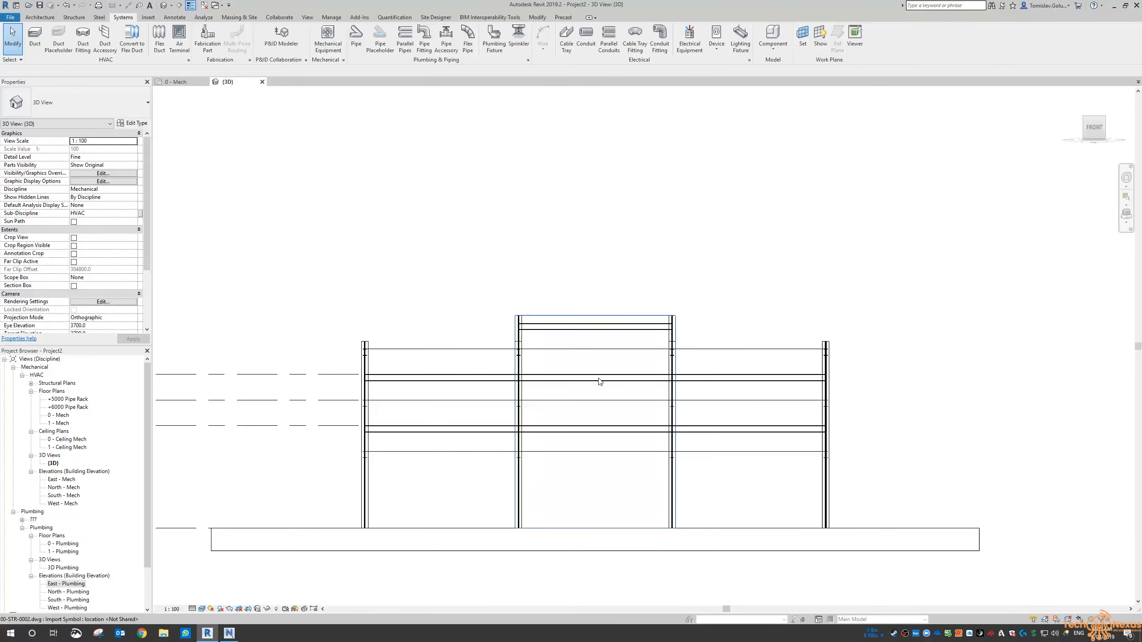
{"action": "middle_click_drag", "start_coordinate": [598, 379], "coordinate": [666, 294], "text": "shift"}
{"action": "scroll", "coordinate": [666, 294], "scroll_direction": "down", "scroll_amount": 3}
{"action": "scroll", "coordinate": [642, 357], "scroll_direction": "up", "scroll_amount": 3}
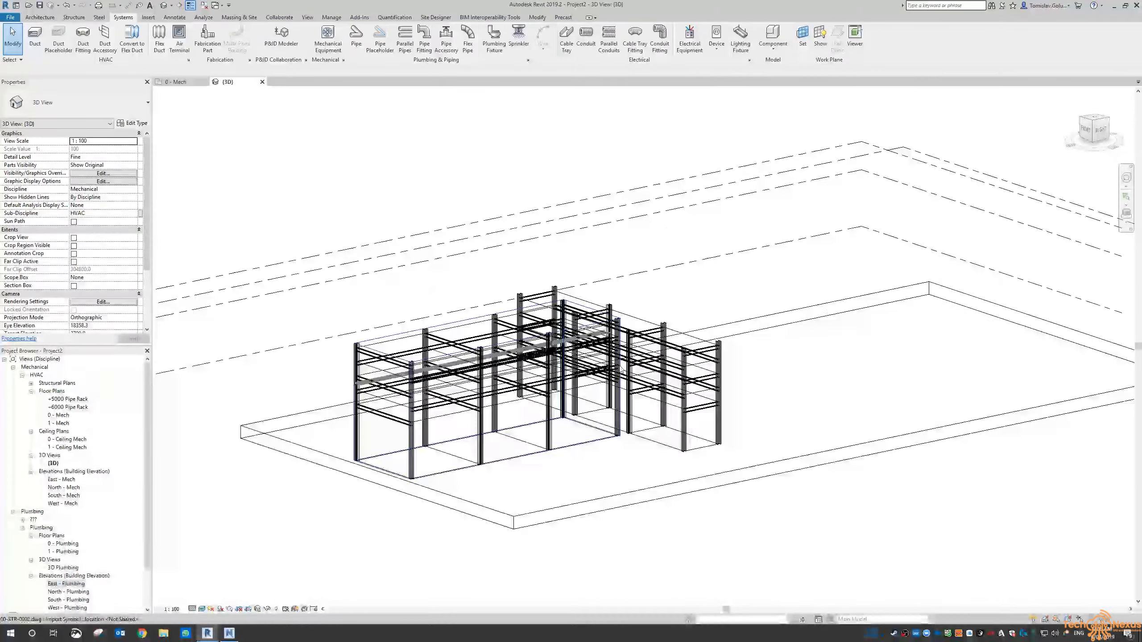
{"action": "middle_click_drag", "start_coordinate": [641, 357], "coordinate": [522, 277], "text": "shift"}
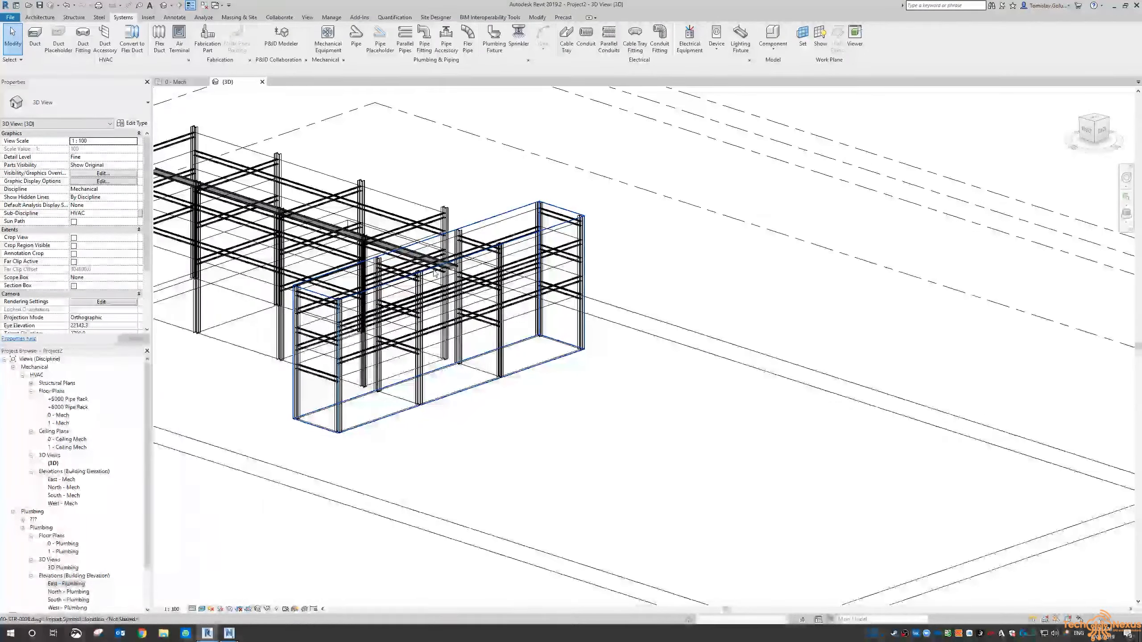
{"action": "scroll", "coordinate": [519, 276], "scroll_direction": "up", "scroll_amount": 3}
{"action": "scroll", "coordinate": [520, 276], "scroll_direction": "down", "scroll_amount": 2}
{"action": "middle_click_drag", "start_coordinate": [497, 350], "coordinate": [629, 388]}
{"action": "scroll", "coordinate": [620, 387], "scroll_direction": "down", "scroll_amount": 1}
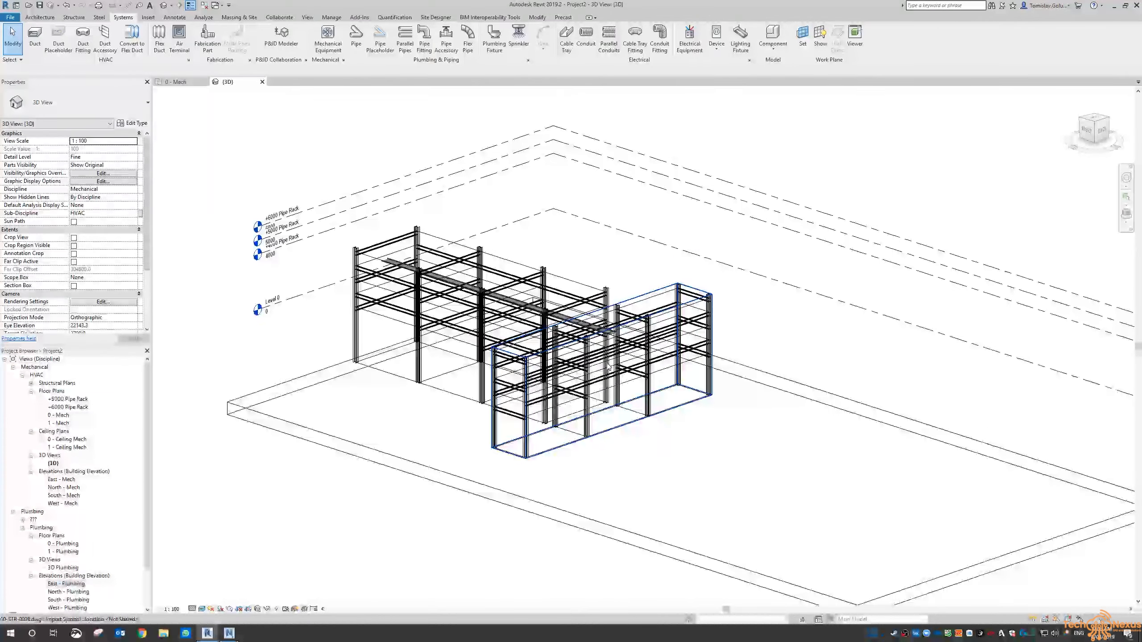
{"action": "left_click", "coordinate": [1086, 131]}
{"action": "scroll", "coordinate": [584, 338], "scroll_direction": "up", "scroll_amount": 4}
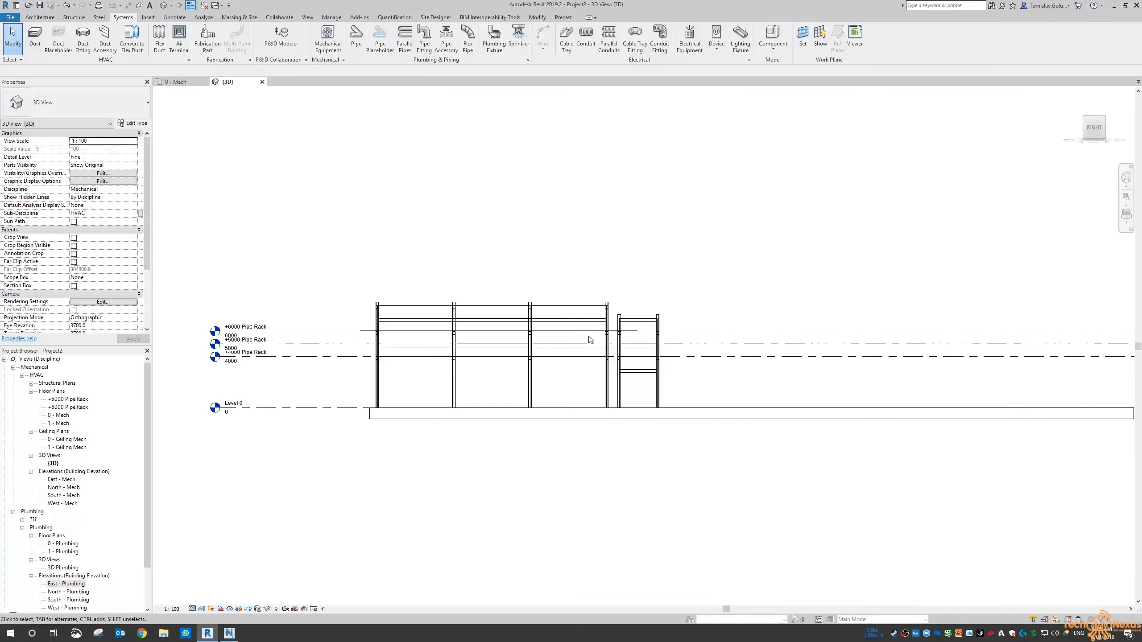
{"action": "scroll", "coordinate": [620, 343], "scroll_direction": "up", "scroll_amount": 2}
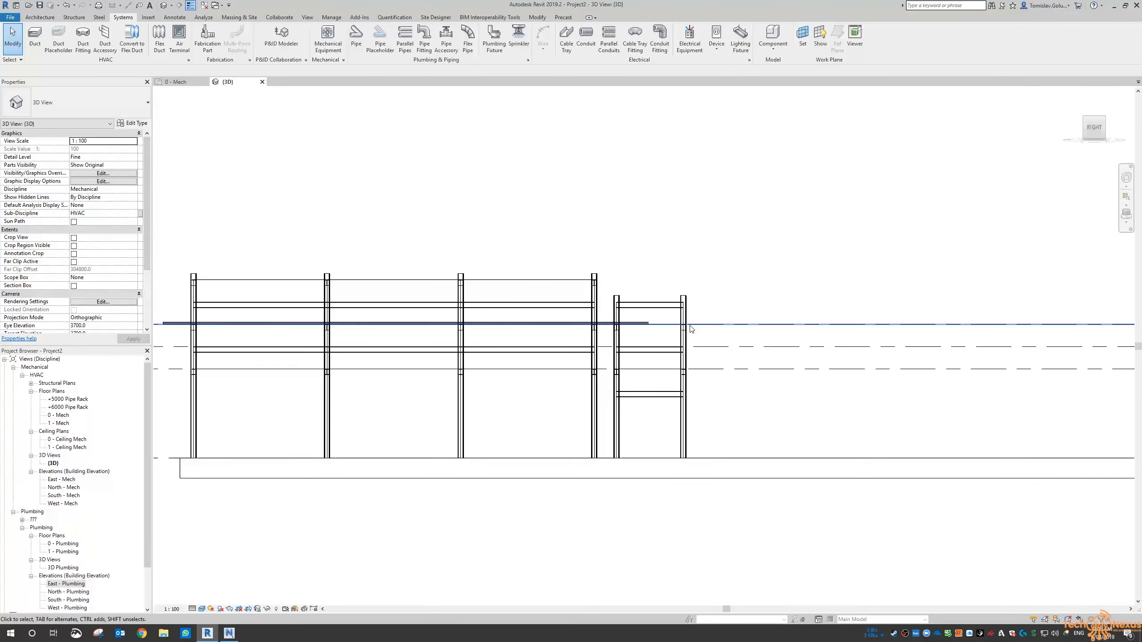
- Draw a 600 mm wide cable tray on level +5000 Pipe Rack with middle offset 0, about 20300 mm long, lengthwise over the crossing rack
{"action": "left_click", "coordinate": [1093, 111]}
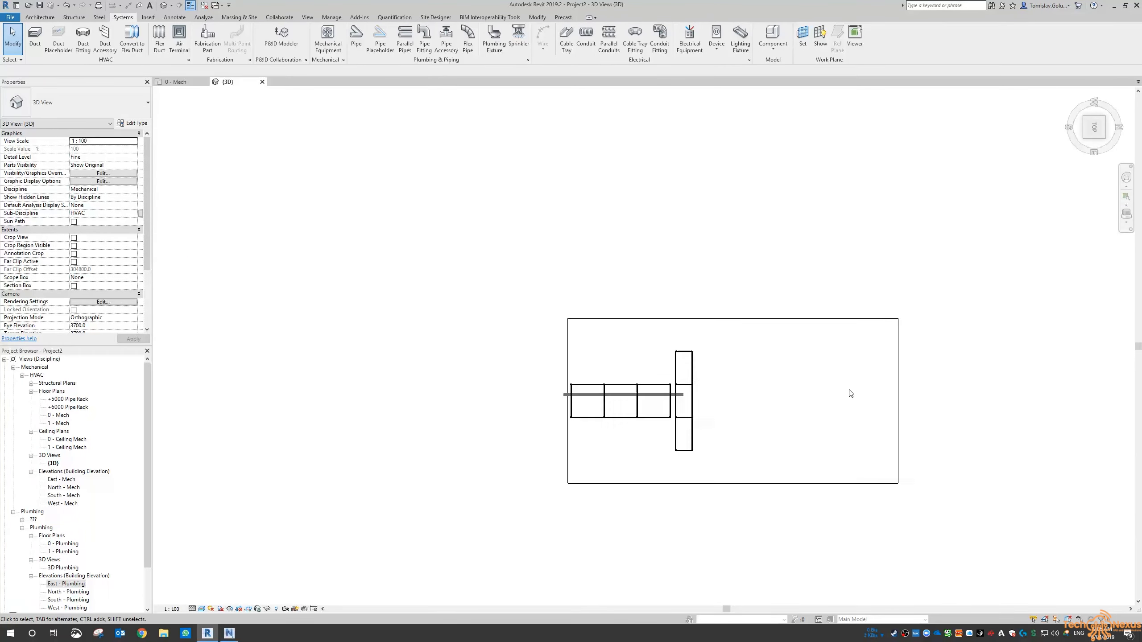
{"action": "scroll", "coordinate": [614, 392], "scroll_direction": "up", "scroll_amount": 3}
{"action": "scroll", "coordinate": [641, 398], "scroll_direction": "up", "scroll_amount": 1}
{"action": "middle_click_drag", "start_coordinate": [718, 399], "coordinate": [683, 376]}
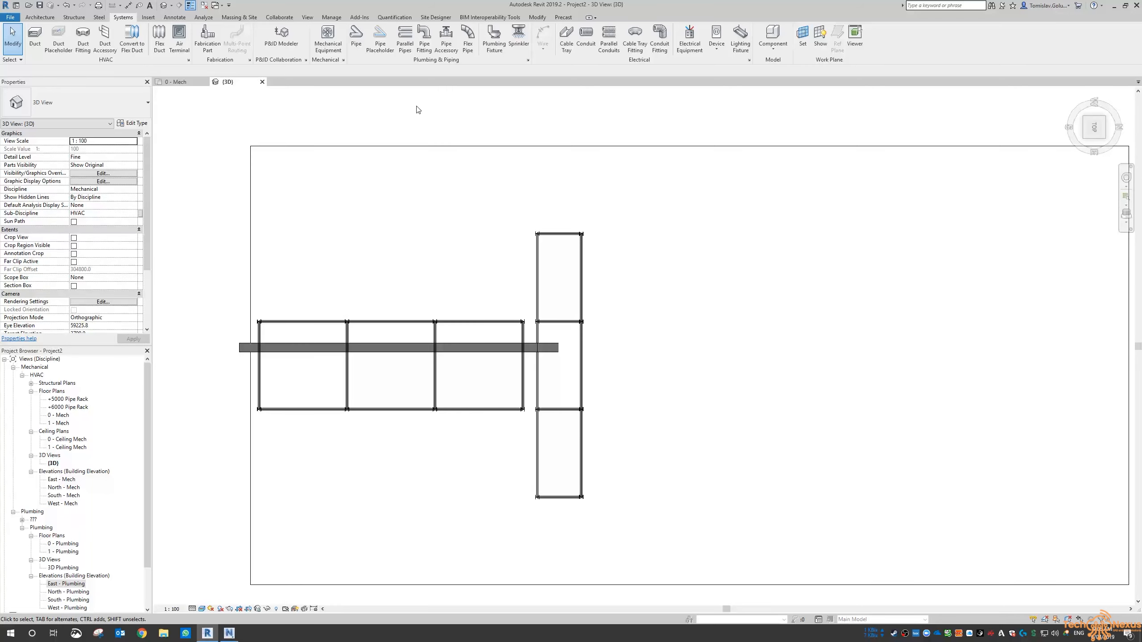
{"action": "left_click", "coordinate": [566, 37]}
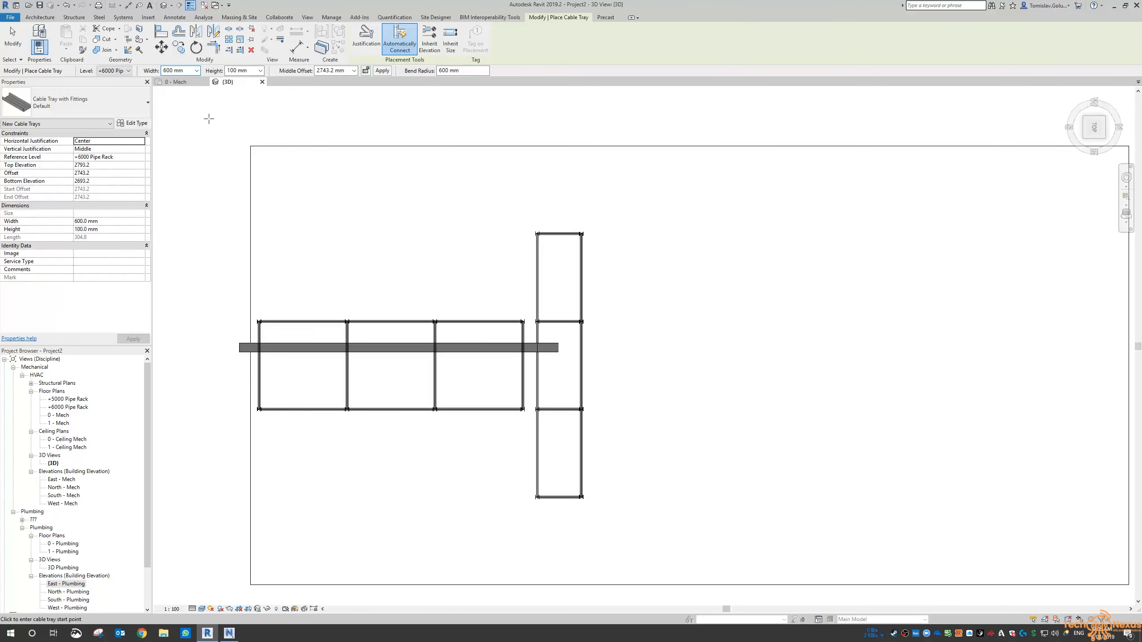
{"action": "left_click", "coordinate": [122, 71]}
{"action": "left_click", "coordinate": [118, 89]}
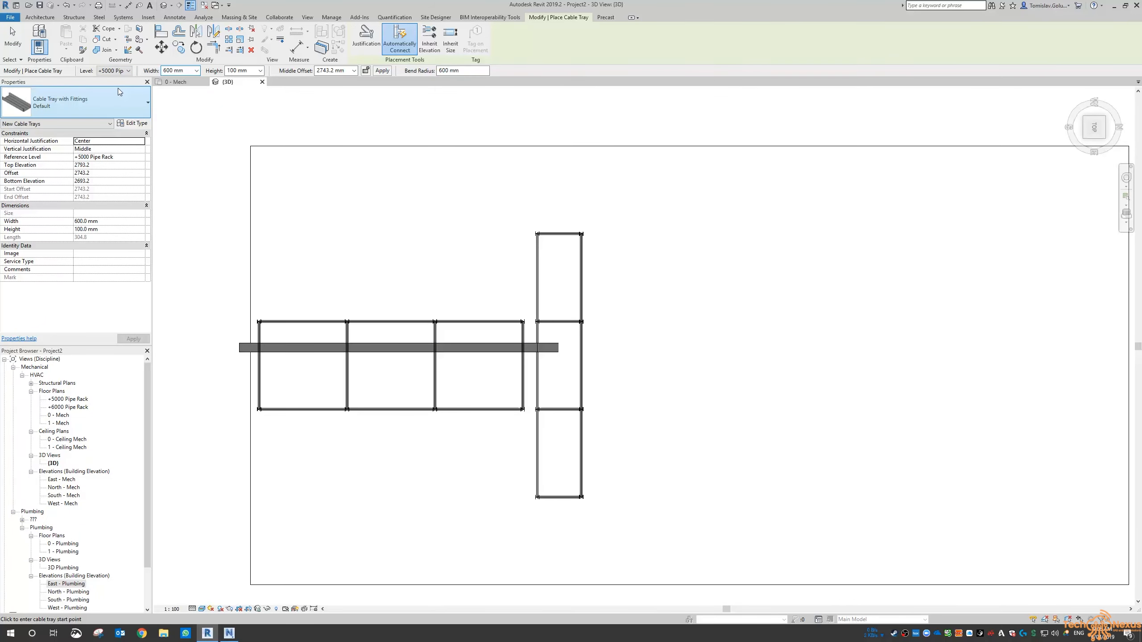
{"action": "left_click", "coordinate": [346, 70]}
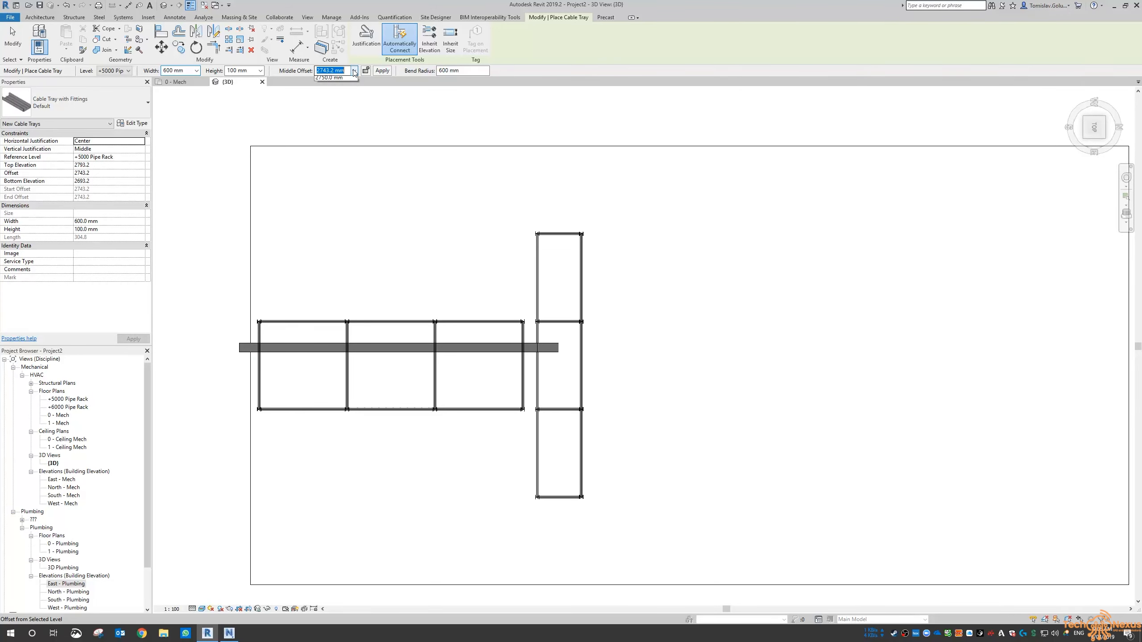
{"action": "type", "text": "0"}
{"action": "key", "text": "Return"}
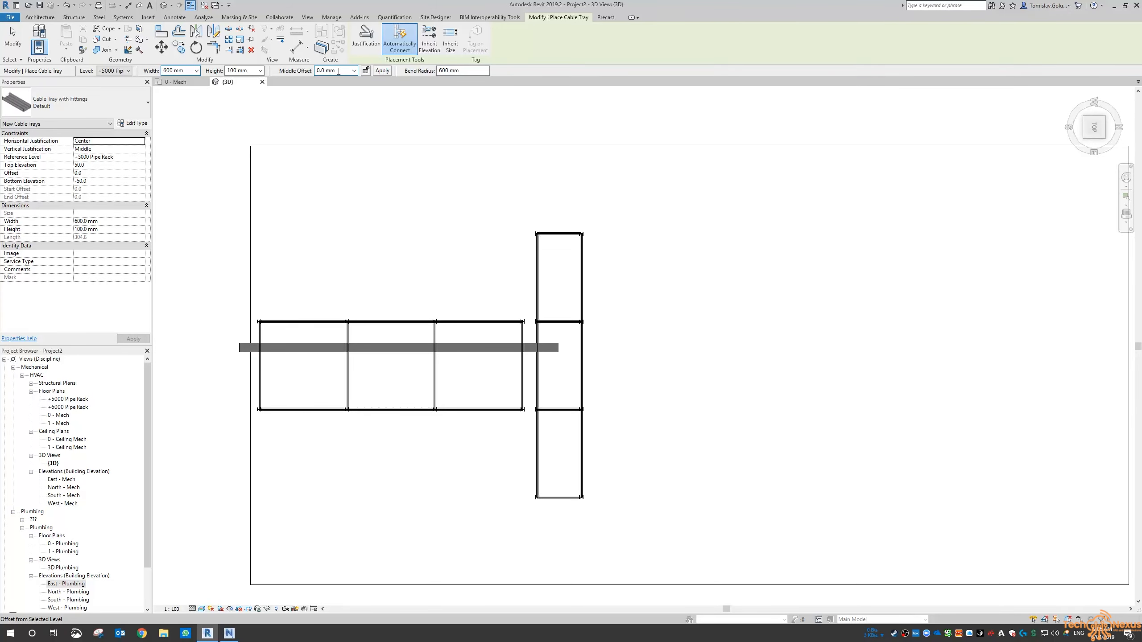
{"action": "left_click", "coordinate": [571, 225]}
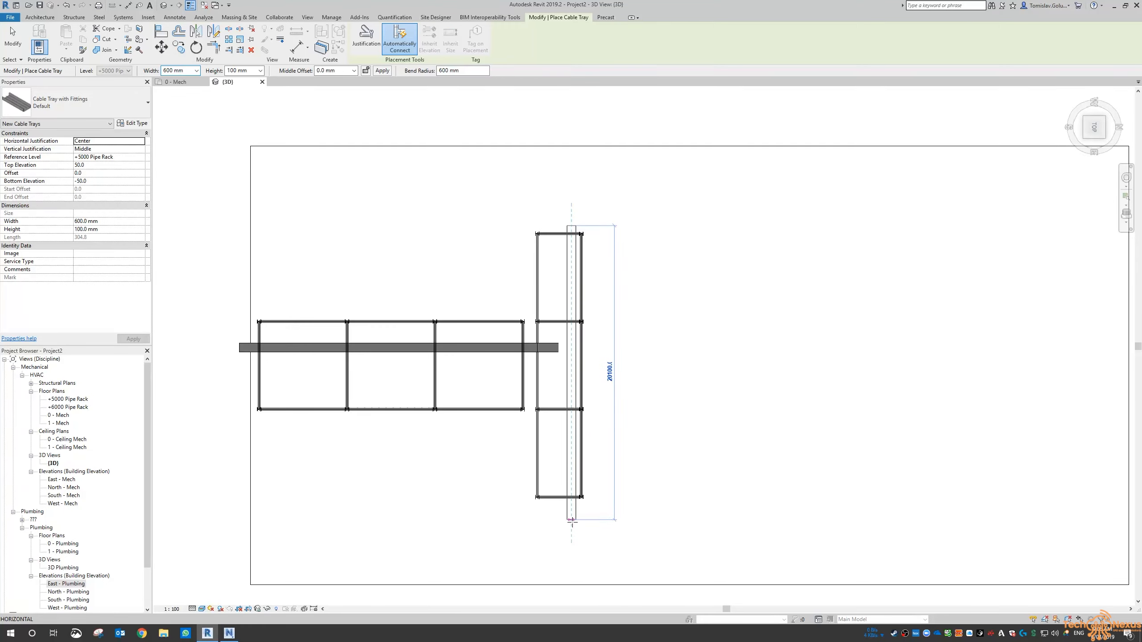
{"action": "key", "text": "Escape"}
{"action": "key", "text": "Escape"}
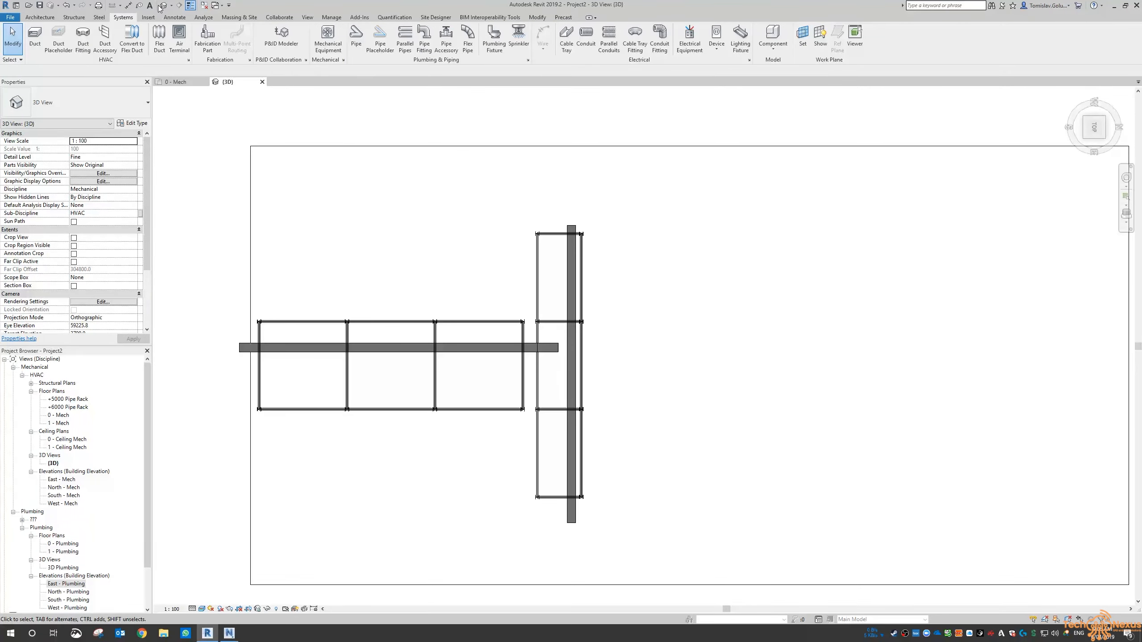
- Raise the crossing rack's cable tray through its top elevation so its bottom rests on the +5000 Pipe Rack level
{"action": "middle_click_drag", "start_coordinate": [584, 374], "coordinate": [537, 128], "text": "shift"}
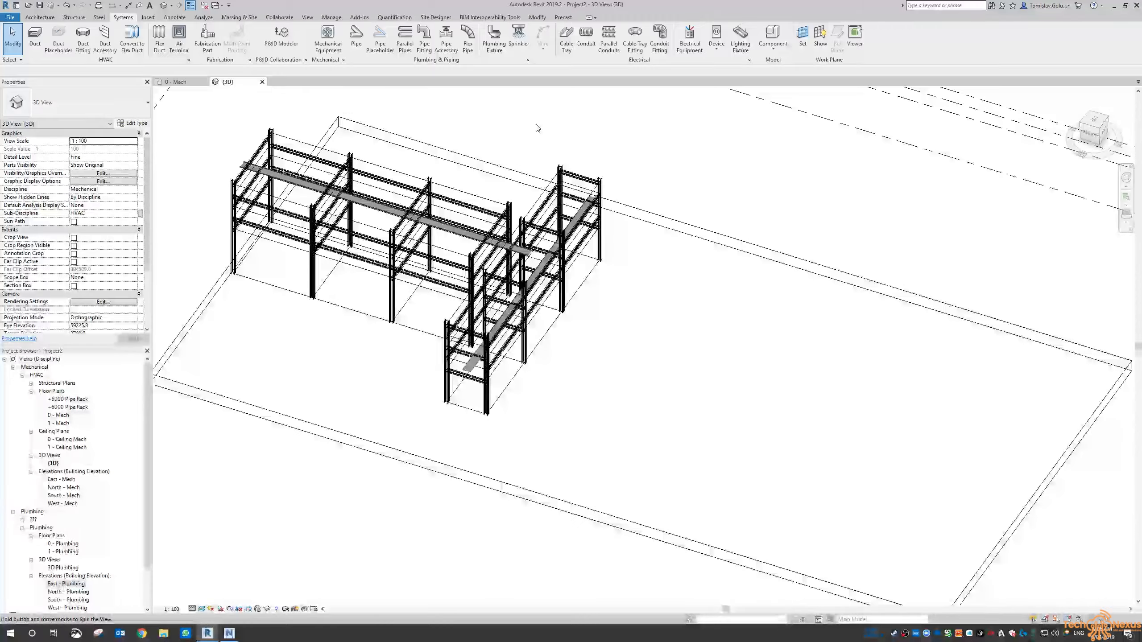
{"action": "middle_click_drag", "start_coordinate": [553, 306], "coordinate": [629, 189], "text": "shift"}
{"action": "scroll", "coordinate": [724, 261], "scroll_direction": "down", "scroll_amount": 2}
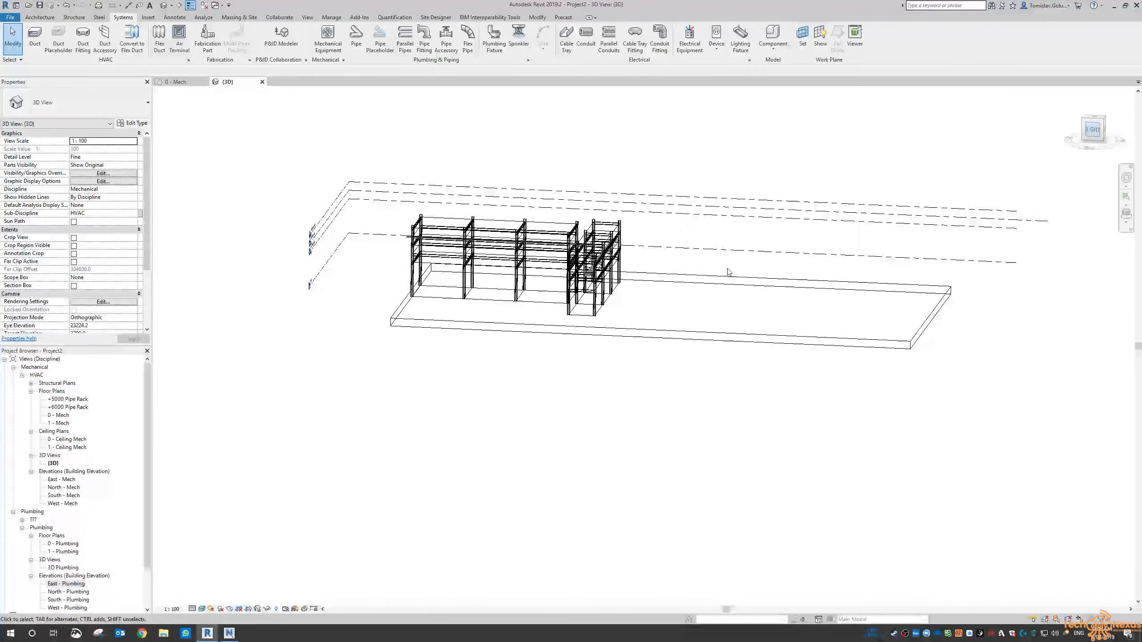
{"action": "middle_click_drag", "start_coordinate": [729, 271], "coordinate": [650, 255], "text": "shift"}
{"action": "scroll", "coordinate": [611, 318], "scroll_direction": "up", "scroll_amount": 8}
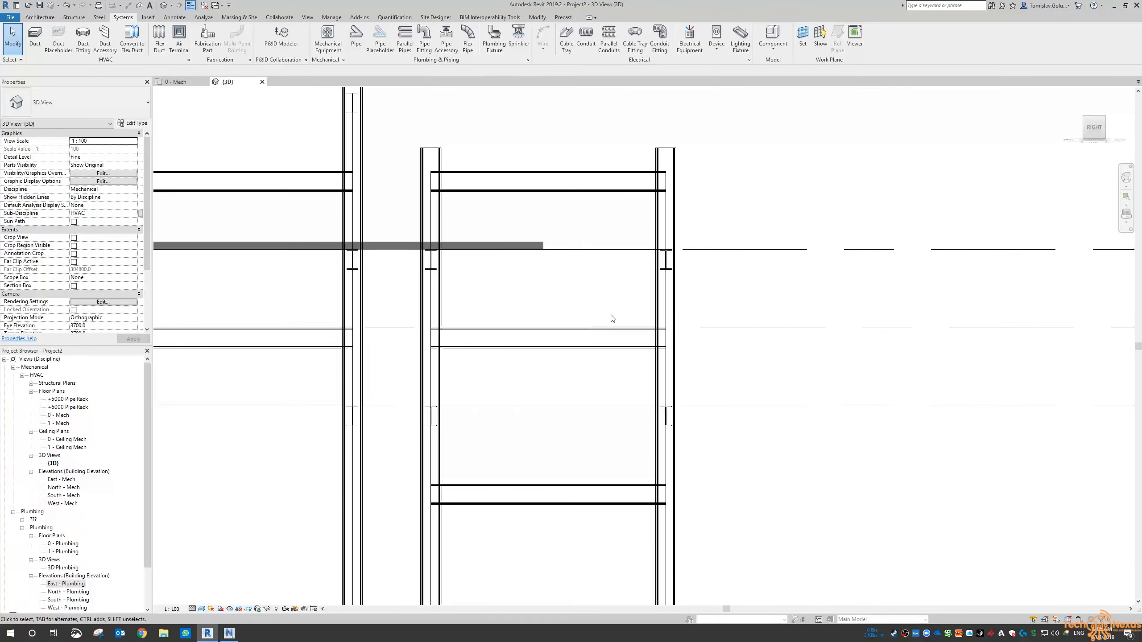
{"action": "scroll", "coordinate": [611, 318], "scroll_direction": "up", "scroll_amount": 2}
{"action": "left_click", "coordinate": [577, 338]}
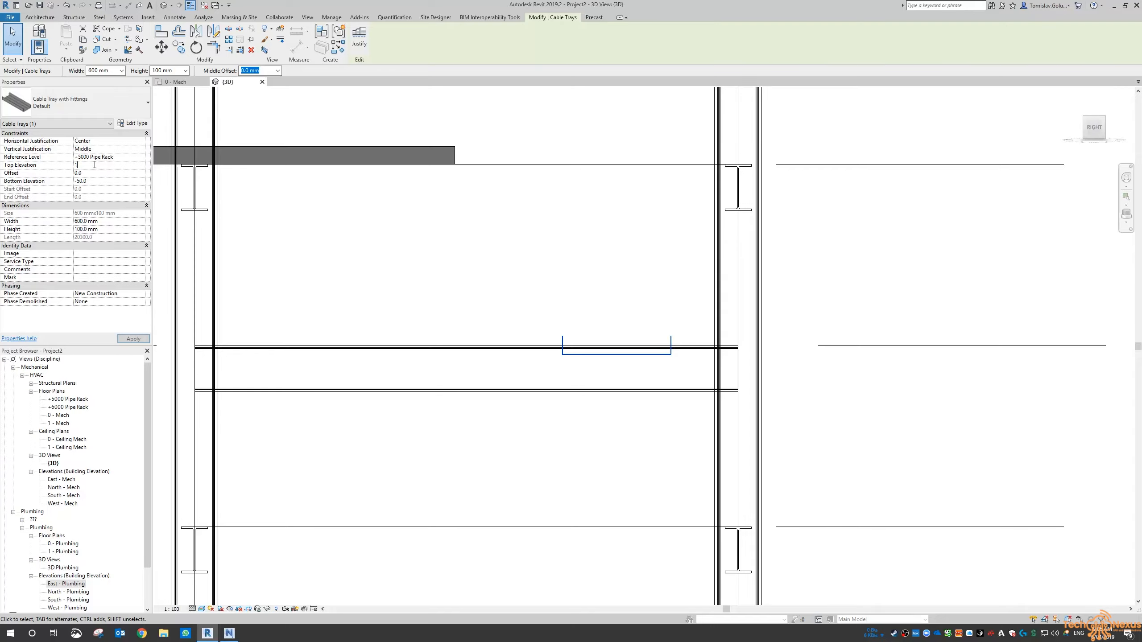
{"action": "left_click", "coordinate": [492, 283]}
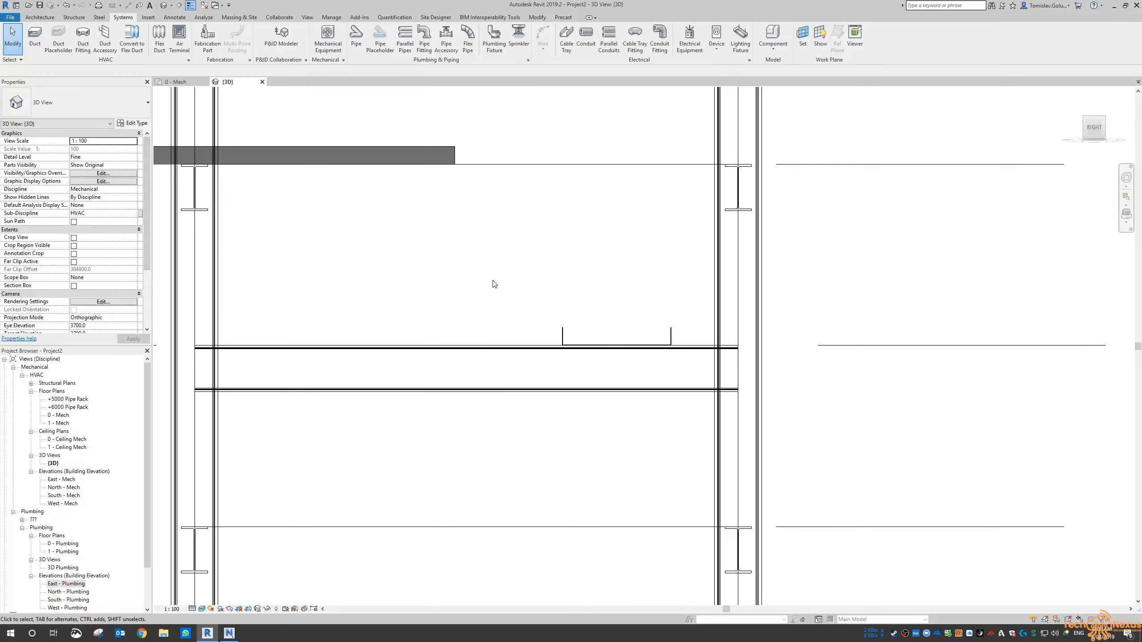
- Unload the three linked CAD files 00-STR-0001.dwg, 00-STR-0002.dwg and 00-STR-0003.dwg from the project
{"action": "scroll", "coordinate": [566, 384], "scroll_direction": "down", "scroll_amount": 5}
{"action": "middle_click_drag", "start_coordinate": [653, 331], "coordinate": [455, 371], "text": "shift"}
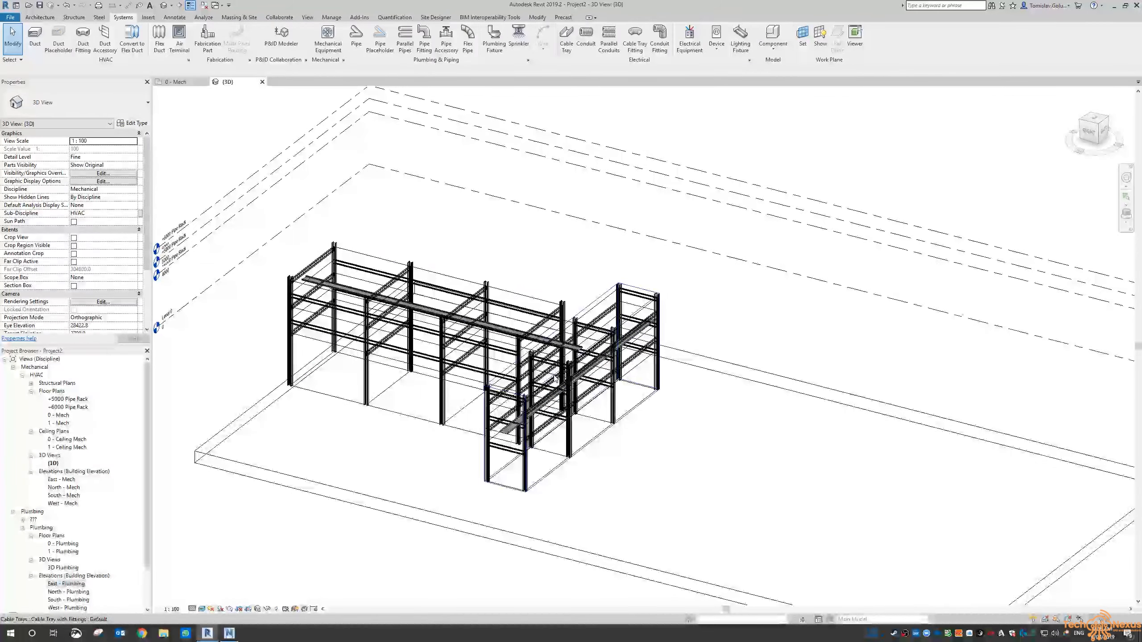
{"action": "scroll", "coordinate": [455, 371], "scroll_direction": "up", "scroll_amount": 5}
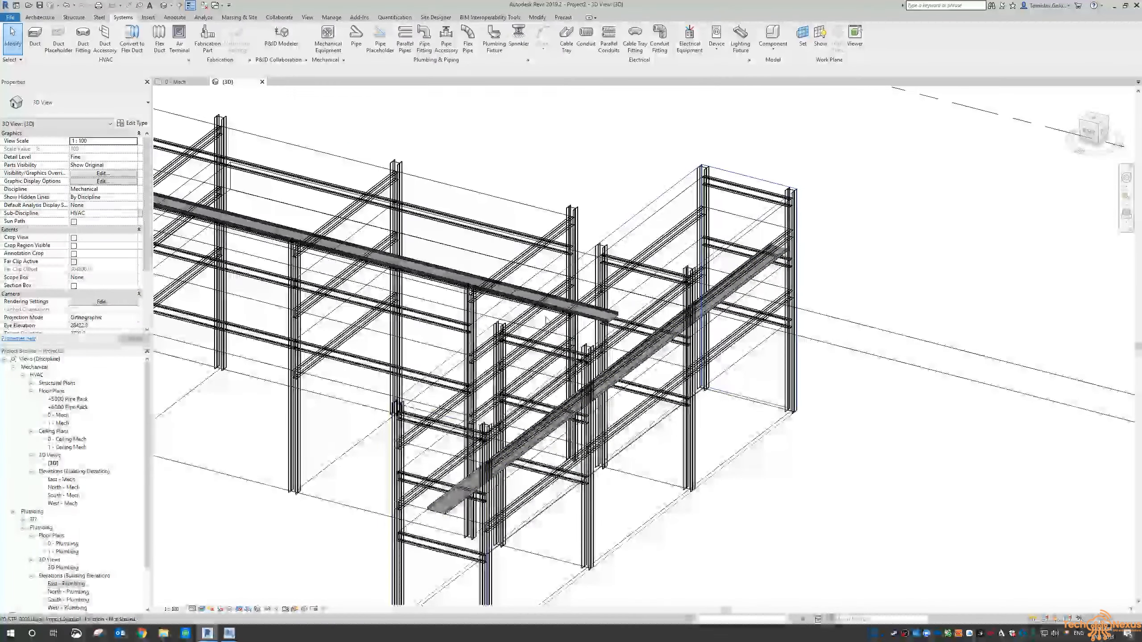
{"action": "scroll", "coordinate": [597, 350], "scroll_direction": "down", "scroll_amount": 6}
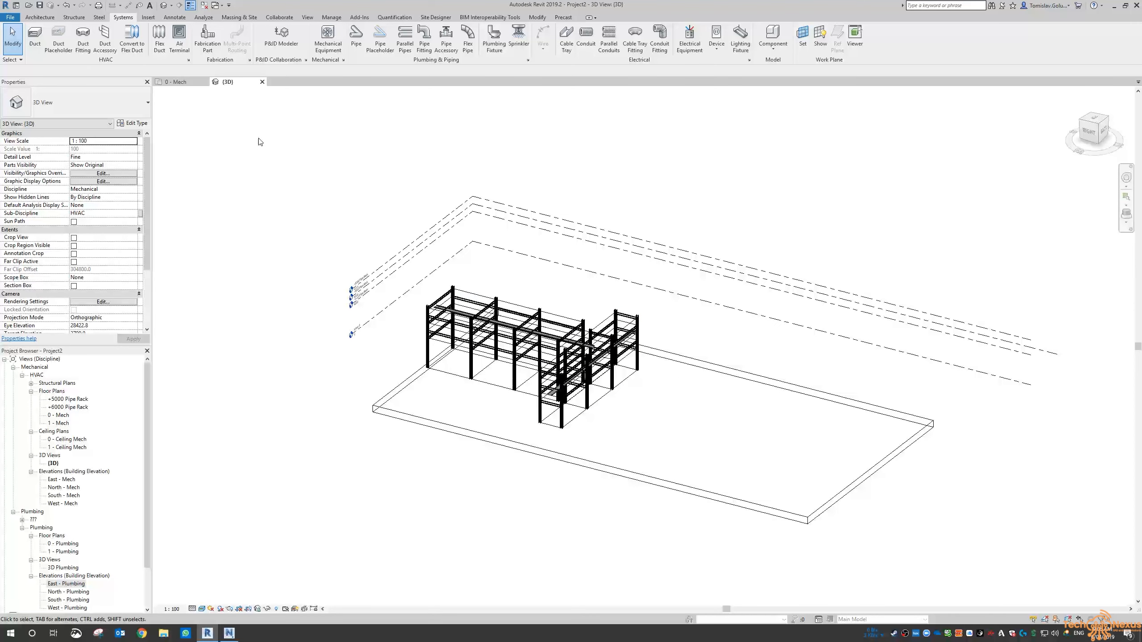
{"action": "left_click", "coordinate": [148, 17]}
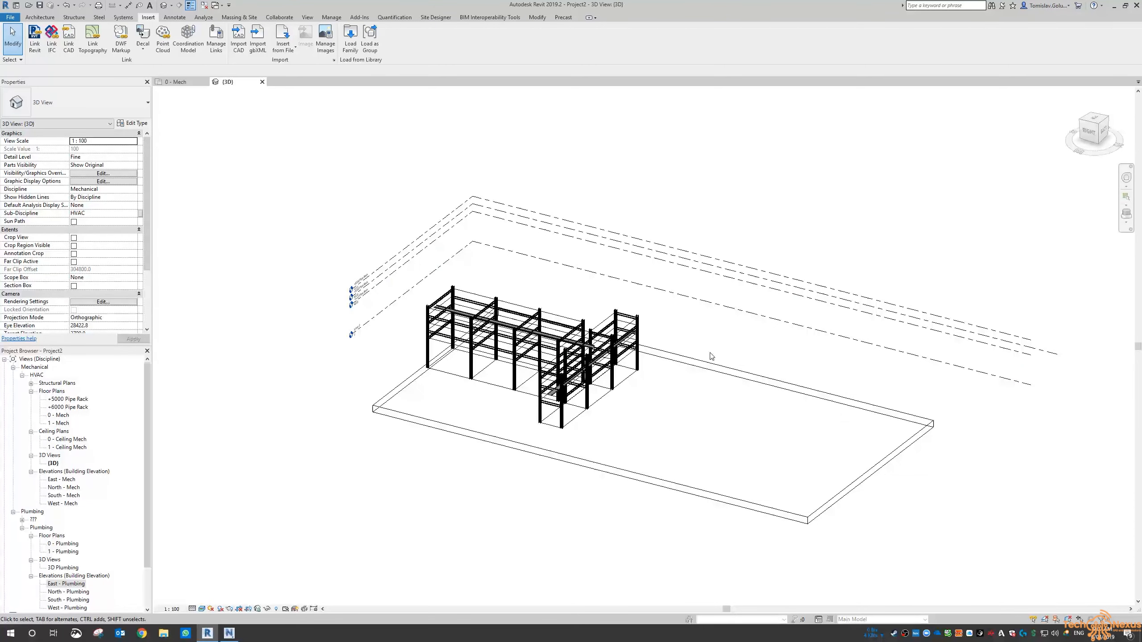
{"action": "left_click", "coordinate": [221, 47]}
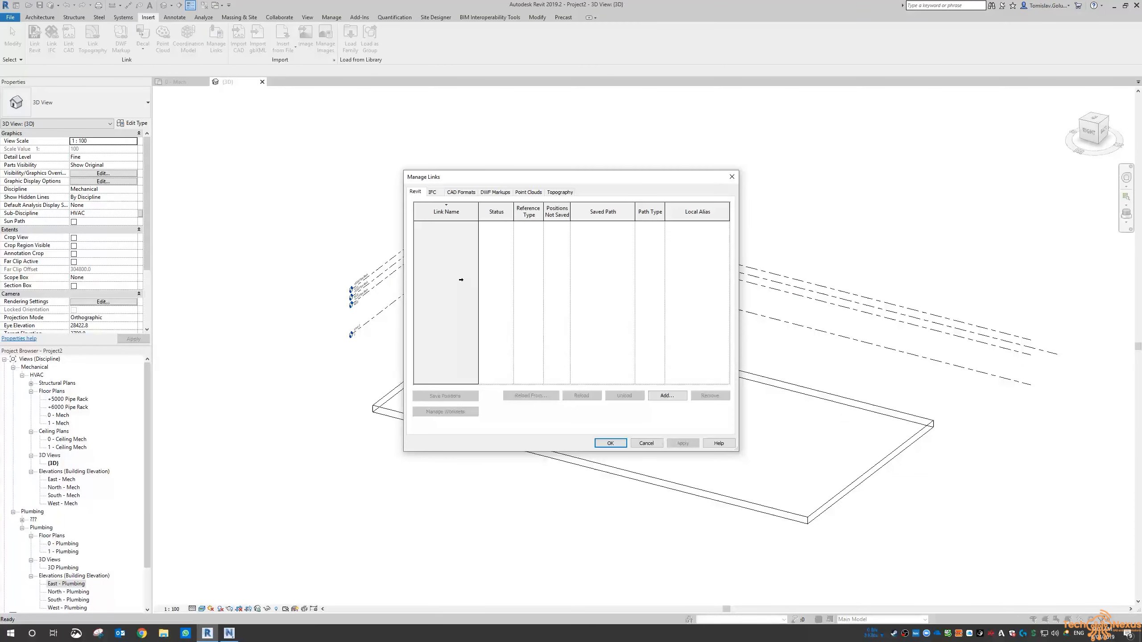
{"action": "left_click", "coordinate": [460, 193]}
{"action": "left_click_drag", "start_coordinate": [457, 224], "coordinate": [468, 241]}
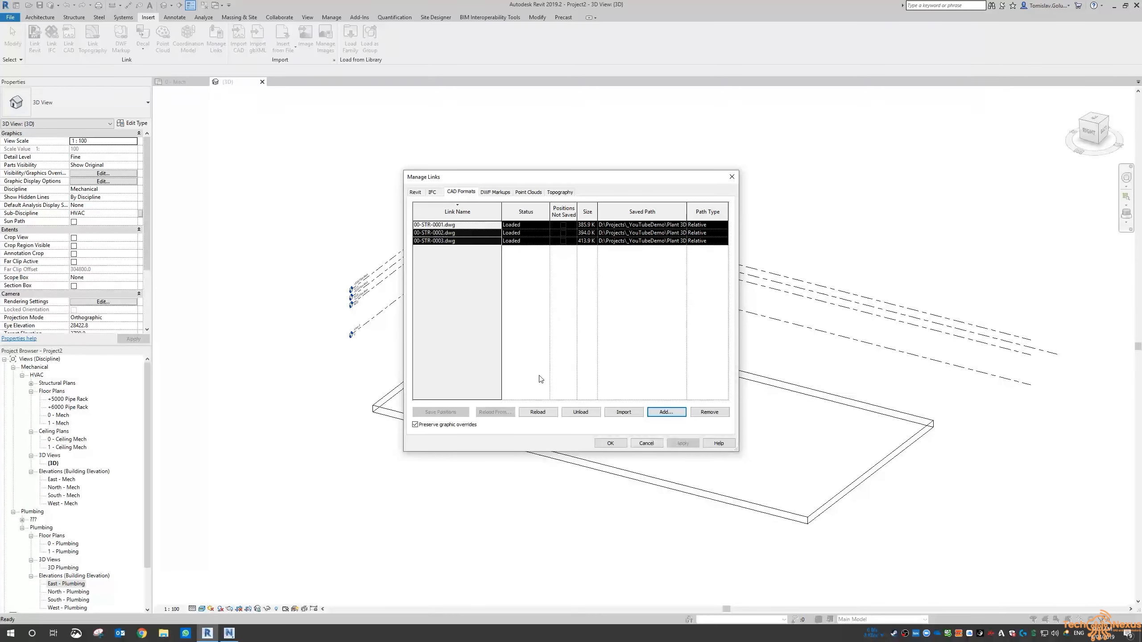
{"action": "left_click", "coordinate": [574, 413]}
{"action": "left_click", "coordinate": [613, 446]}
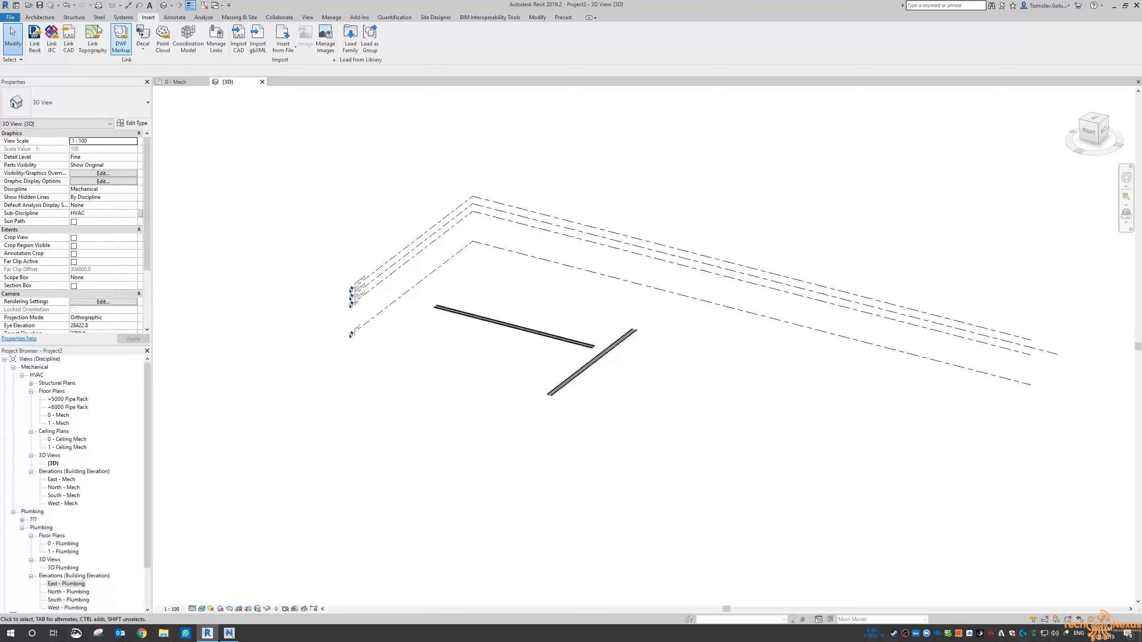
- Save the project as Revit_Mechanical in the Related Files folder
{"action": "left_click", "coordinate": [40, 6]}
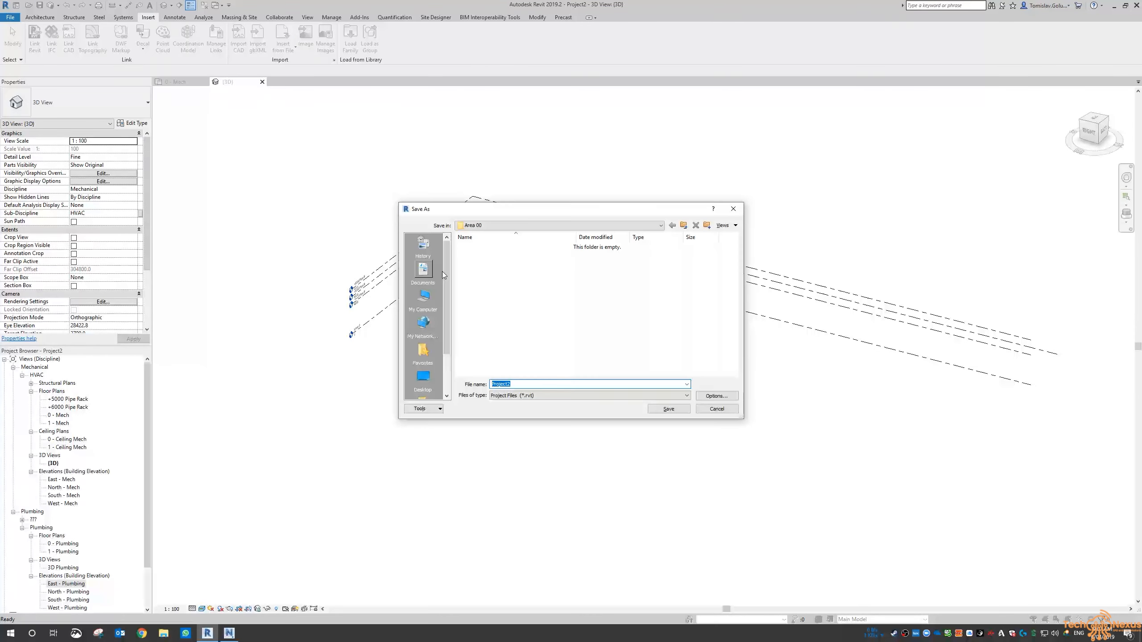
{"action": "left_click", "coordinate": [508, 225]}
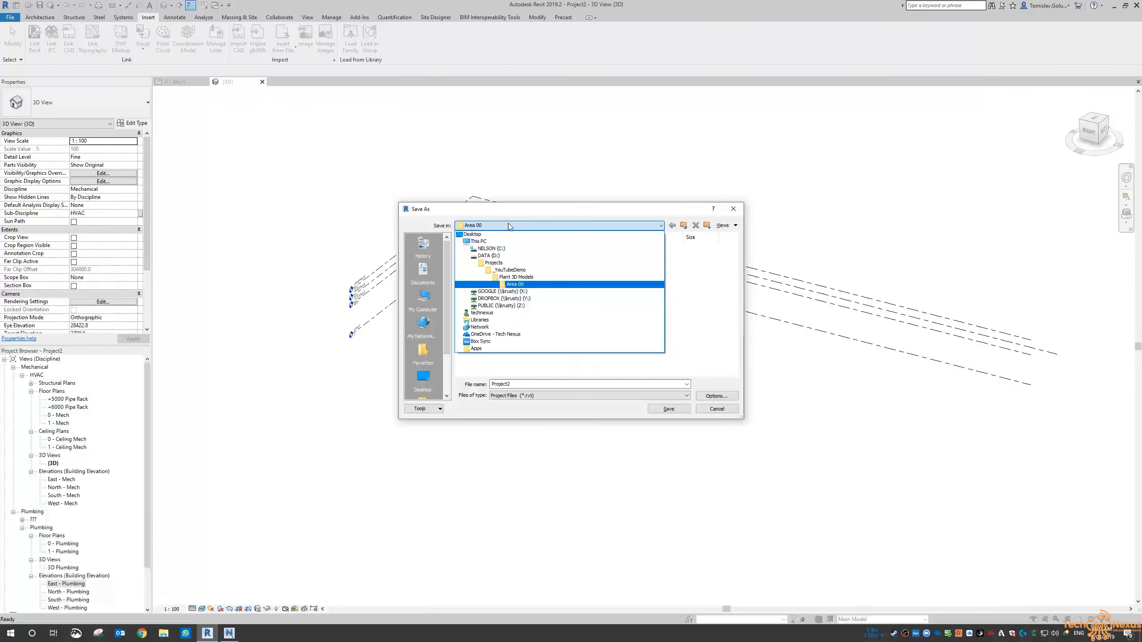
{"action": "left_click", "coordinate": [518, 270]}
{"action": "double_click", "coordinate": [504, 310]}
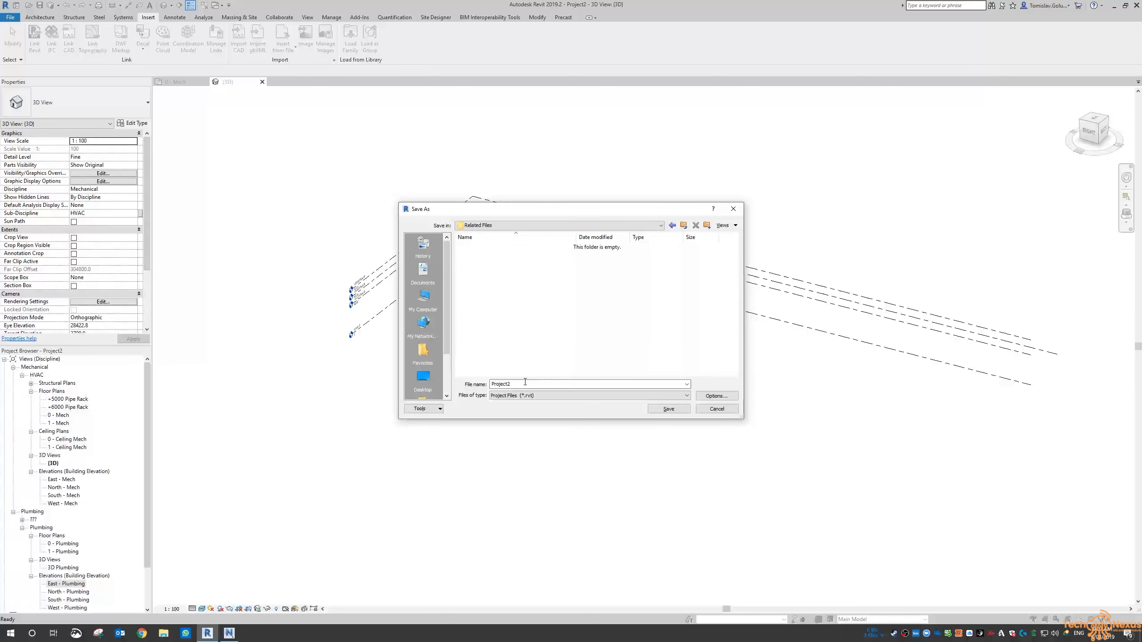
{"action": "double_click", "coordinate": [525, 381]}
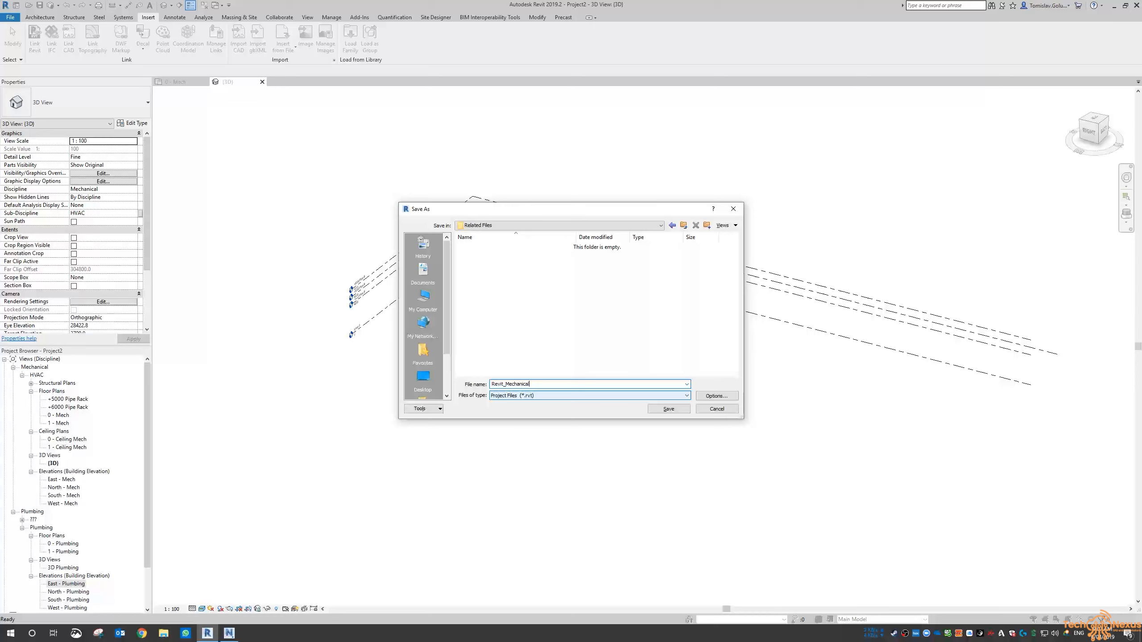
{"action": "key", "text": "Return"}
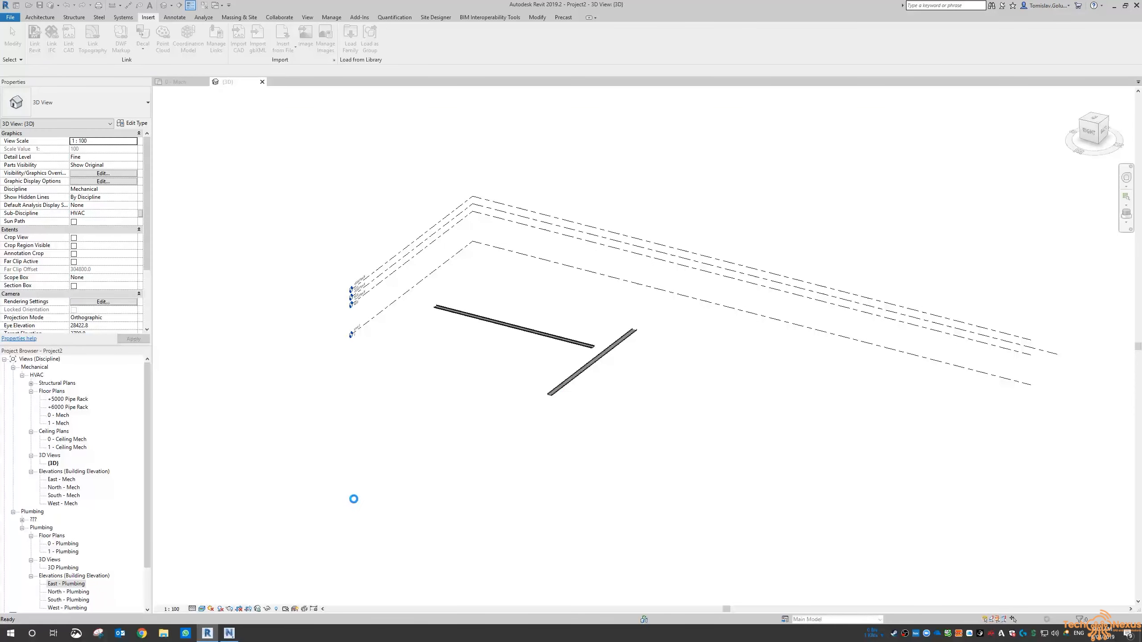
- Switch to Navisworks Manage and append the Revit file Revit_Mechanical.rvt from Related Files to the OverallSite model
{"action": "left_click", "coordinate": [228, 633]}
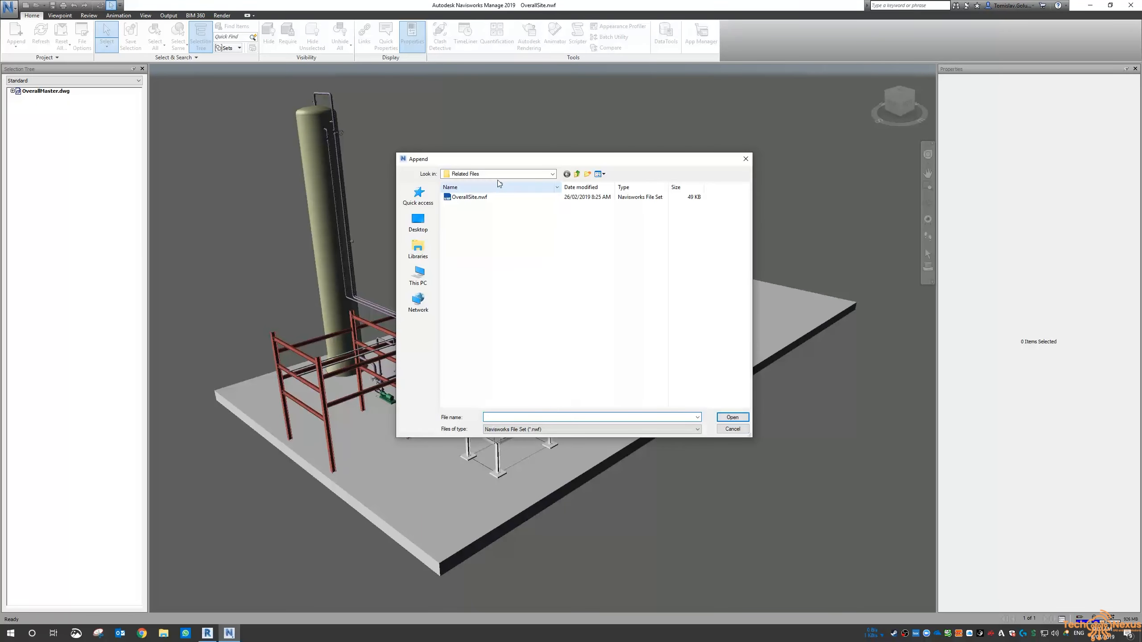
{"action": "left_click", "coordinate": [541, 430]}
{"action": "left_click", "coordinate": [536, 566]}
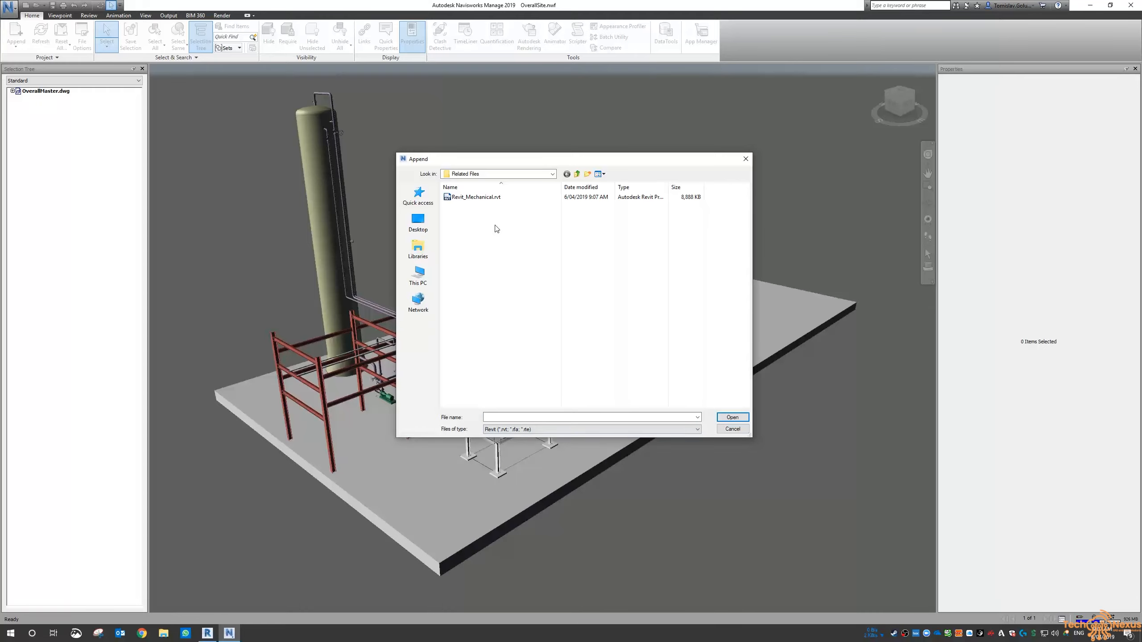
{"action": "left_click", "coordinate": [499, 198]}
{"action": "left_click", "coordinate": [728, 418]}
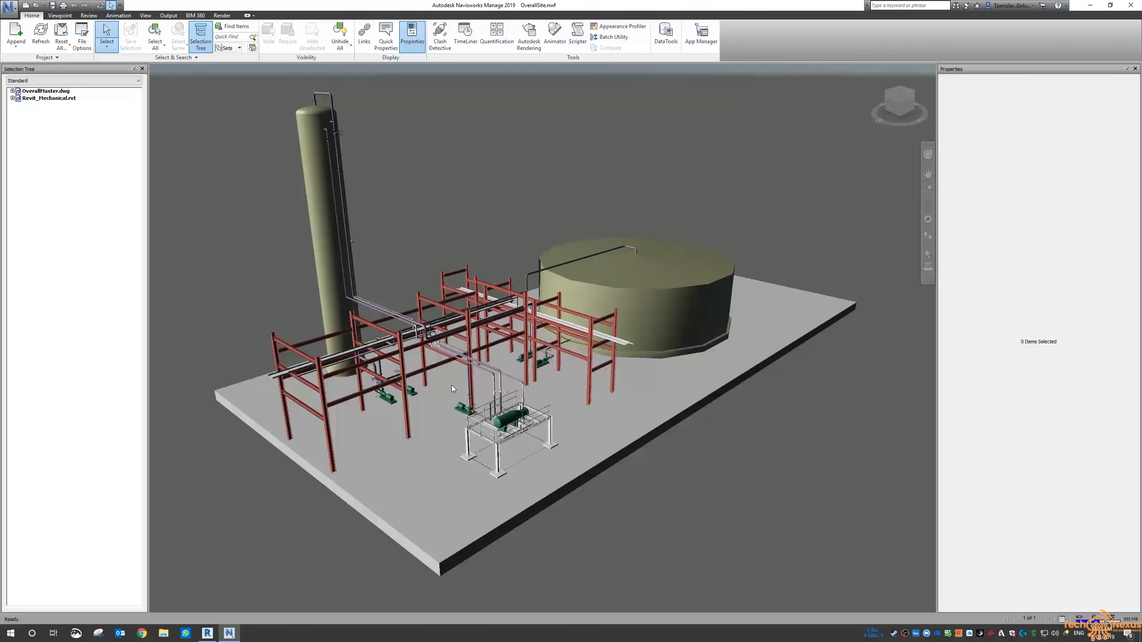
- Examine the appended cable trays against the pipe racks, piping and equipment, close up and from several sides of the plant
{"action": "scroll", "coordinate": [255, 386], "scroll_direction": "up", "scroll_amount": 2}
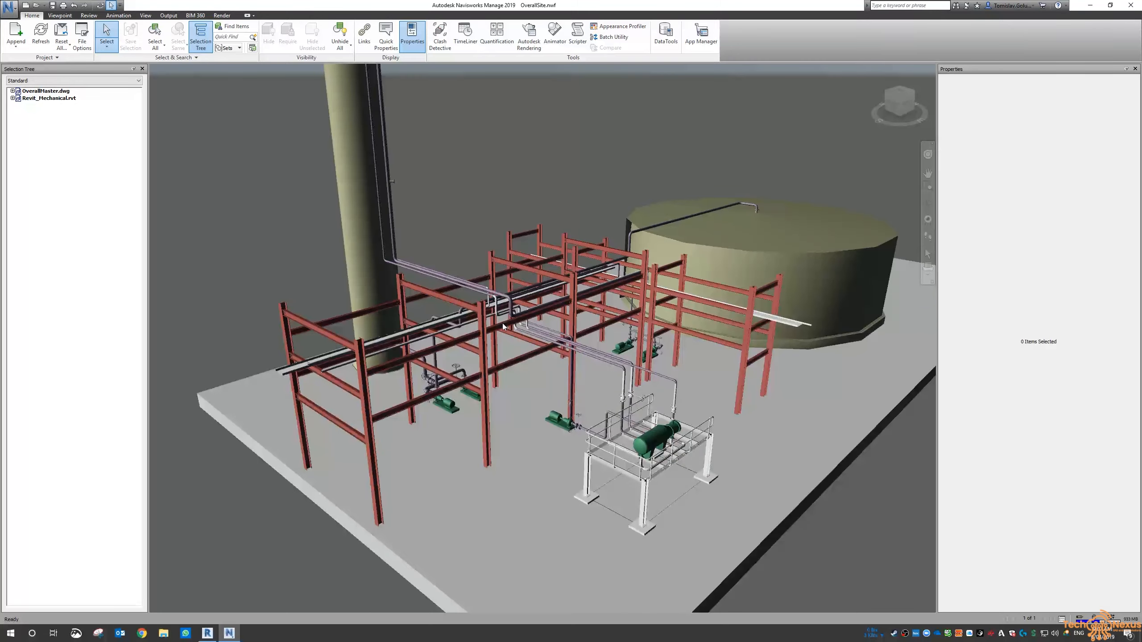
{"action": "mouse_move", "coordinate": [502, 323]}
{"action": "middle_mouse_down", "text": "shift"}
{"action": "mouse_move", "coordinate": [570, 423]}
{"action": "mouse_move", "coordinate": [659, 421]}
{"action": "middle_mouse_up", "text": "shift"}
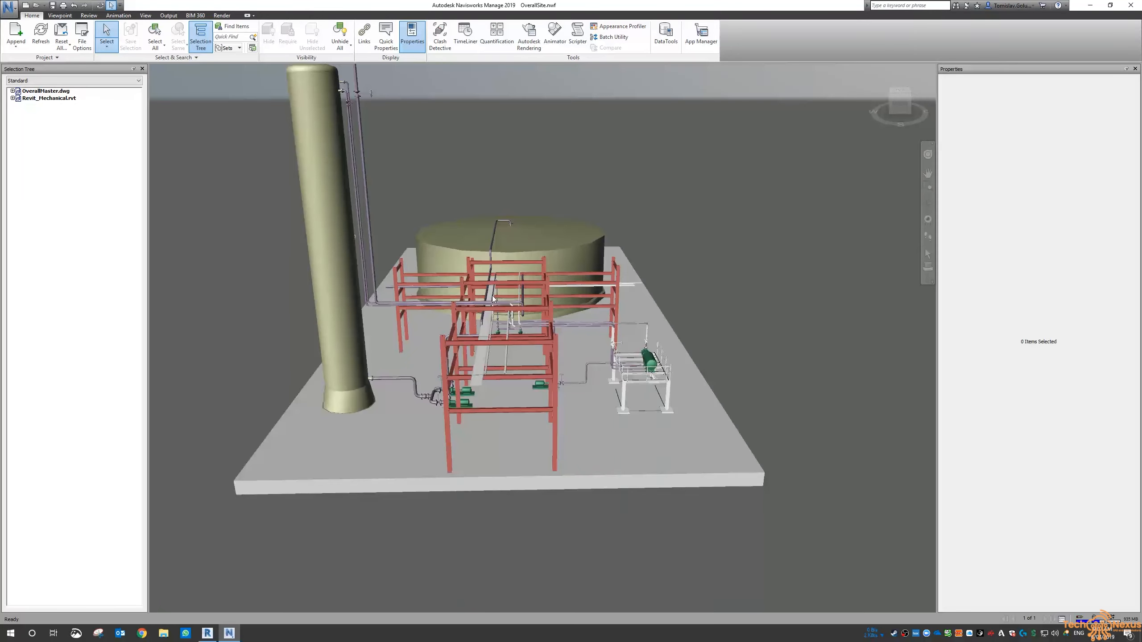
{"action": "scroll", "coordinate": [476, 286], "scroll_direction": "up", "scroll_amount": 4}
{"action": "middle_click_drag", "start_coordinate": [546, 434], "coordinate": [586, 386], "text": "shift"}
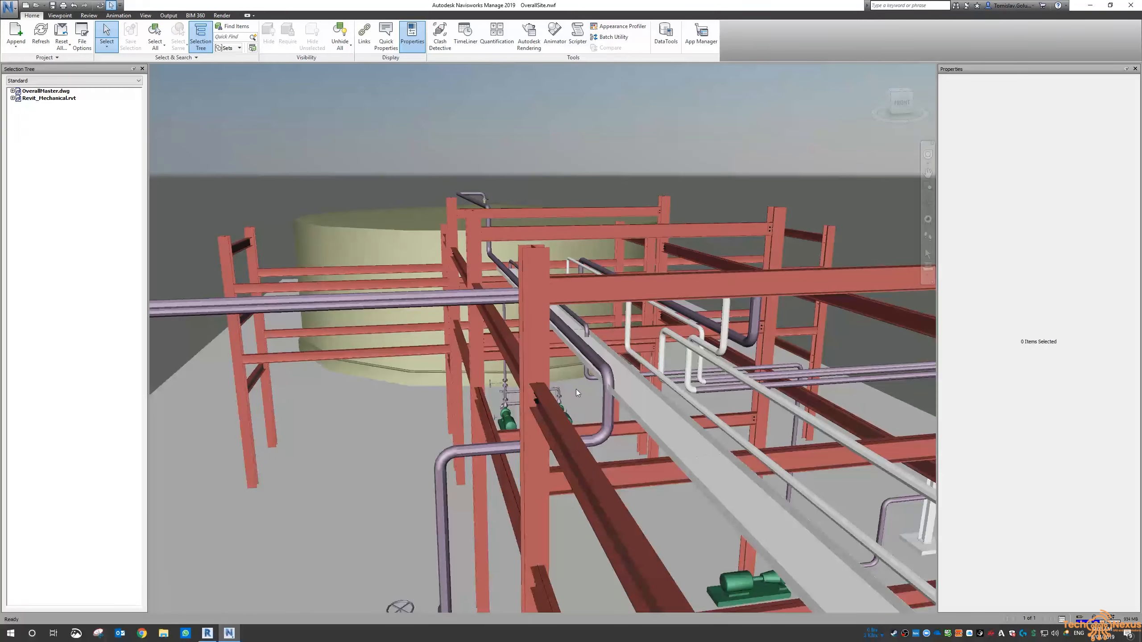
{"action": "scroll", "coordinate": [590, 400], "scroll_direction": "down", "scroll_amount": 5}
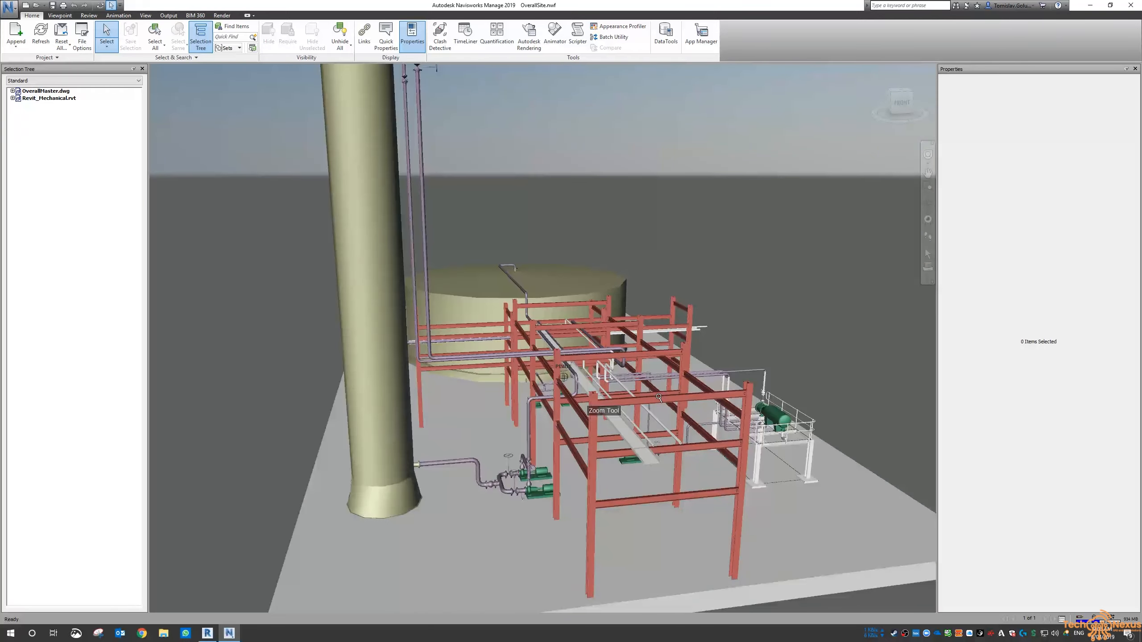
{"action": "middle_click_drag", "start_coordinate": [594, 383], "coordinate": [492, 389], "text": "shift"}
{"action": "scroll", "coordinate": [492, 389], "scroll_direction": "down", "scroll_amount": 2}
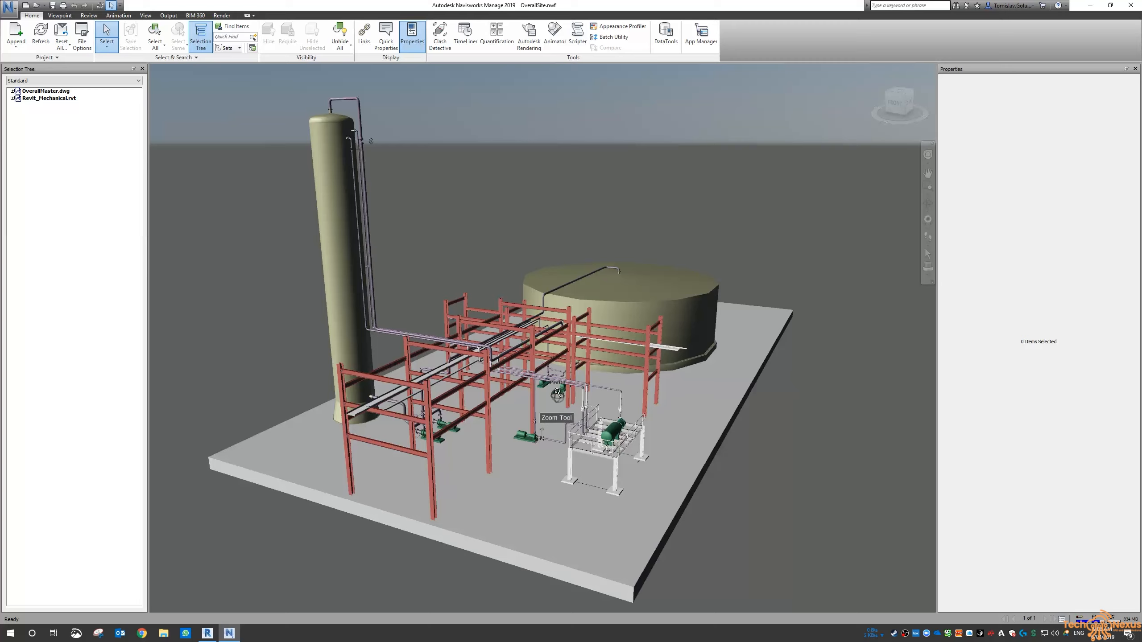
{"action": "scroll", "coordinate": [535, 410], "scroll_direction": "up", "scroll_amount": 2}
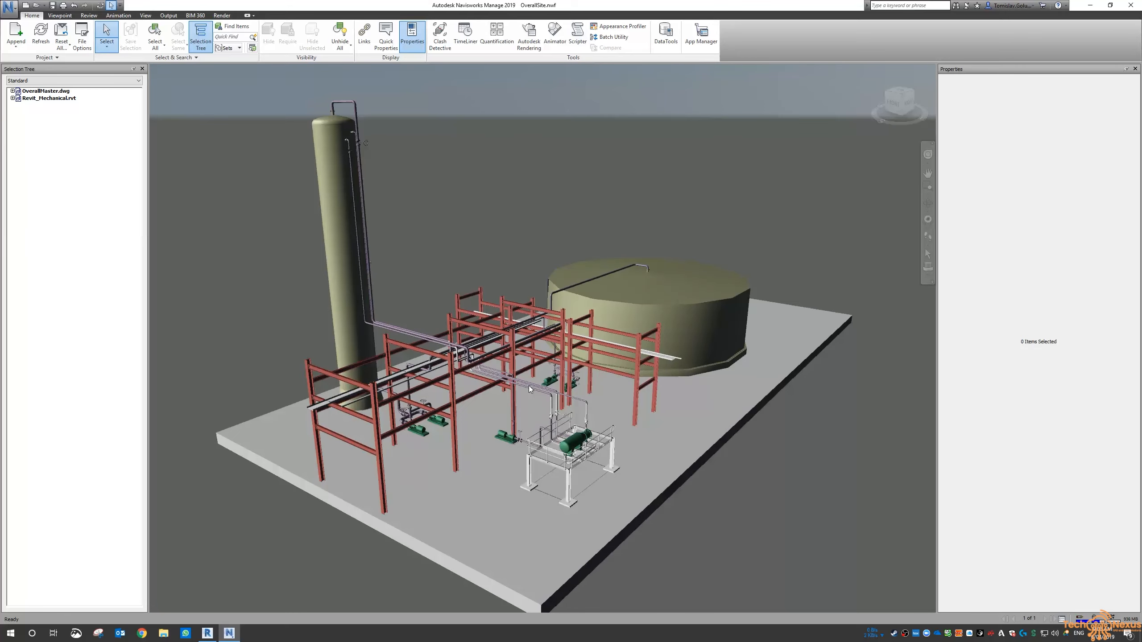